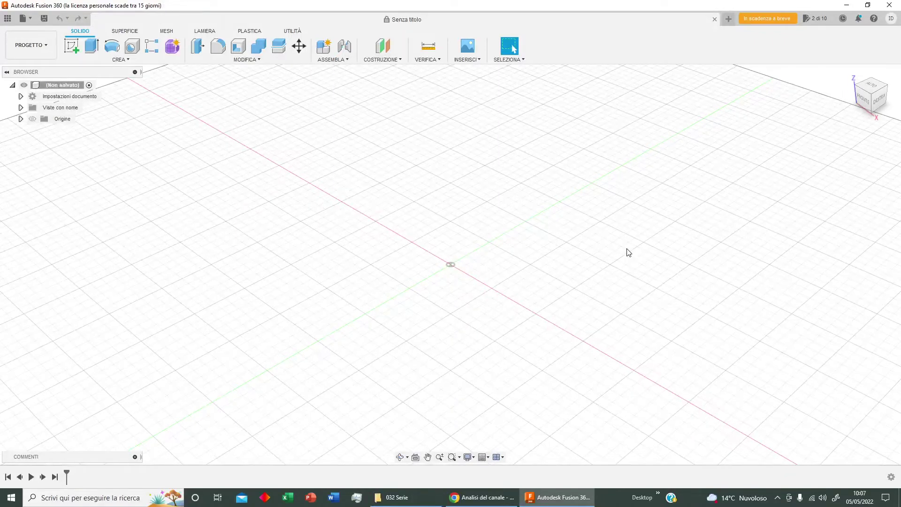
Glance through the Create menu, close it, and start a new sketch.
click(111, 61)
mouse_move(103, 267)
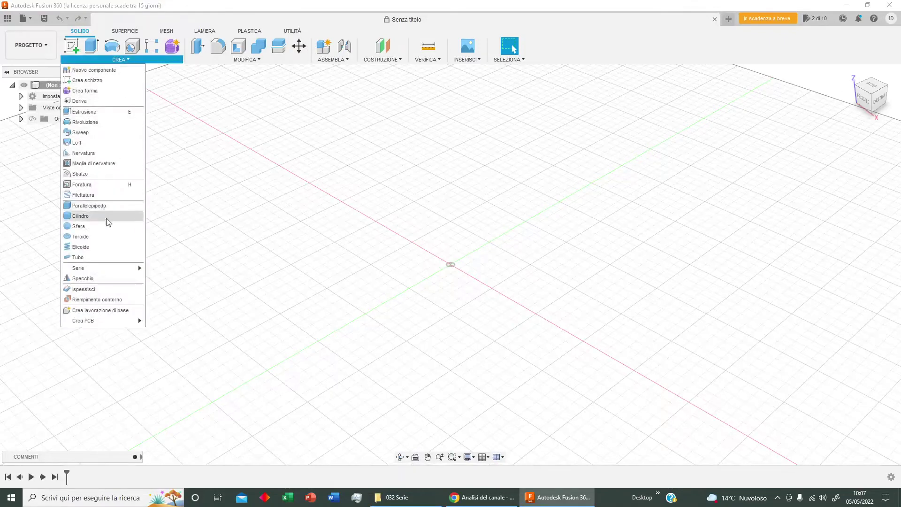
click(376, 266)
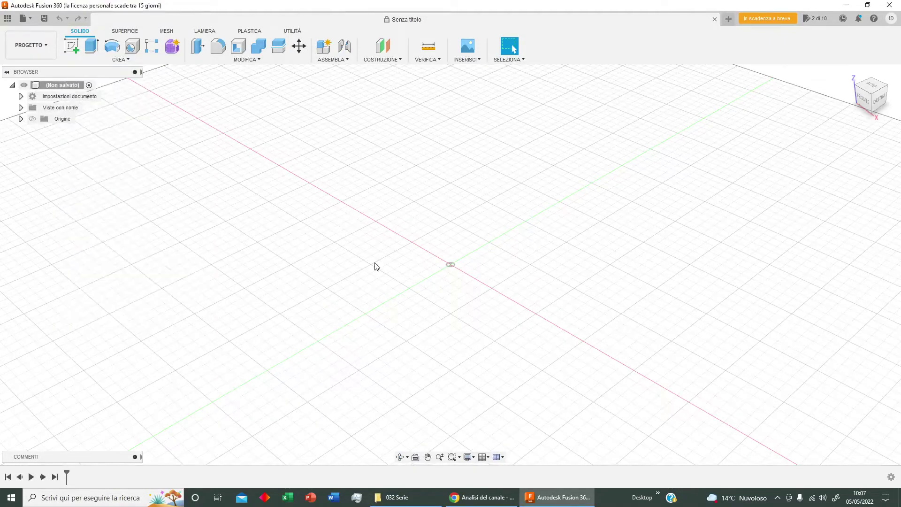
click(72, 46)
On the XY ground plane, draw a rectangle from the origin with 120 mm width.
click(509, 275)
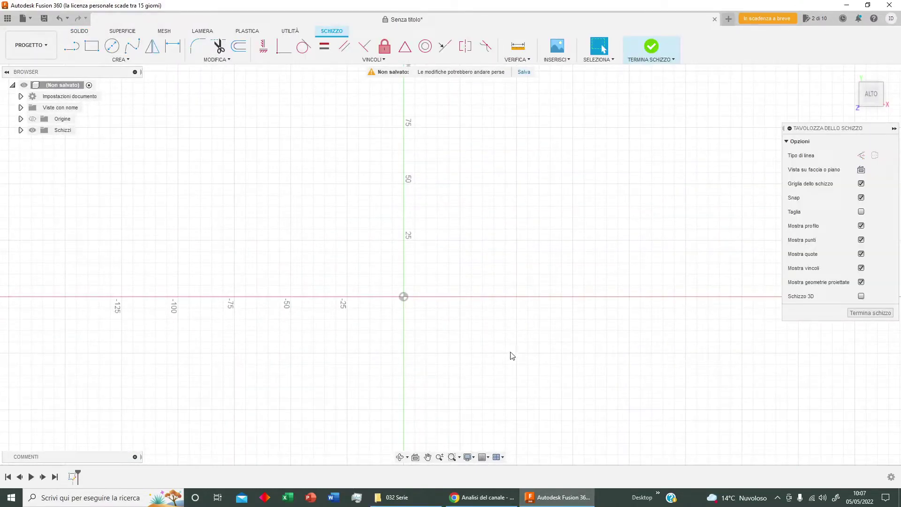
key(r)
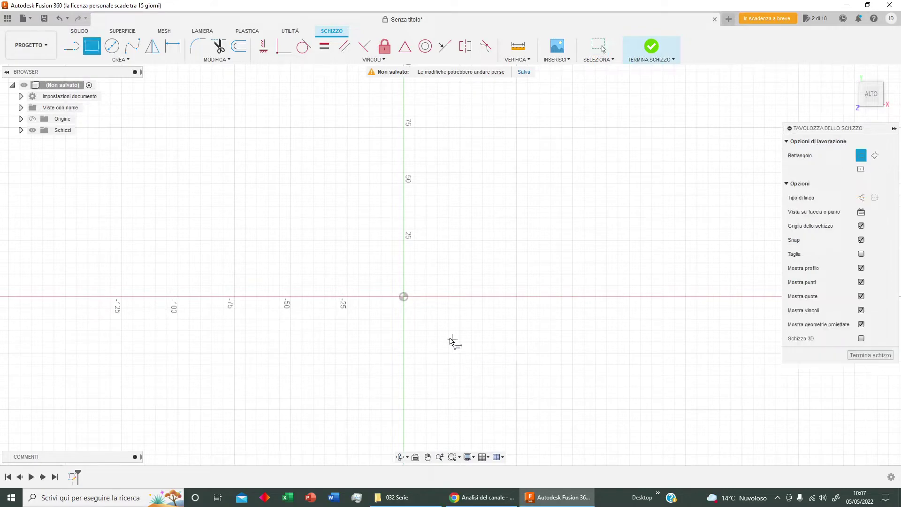
click(404, 296)
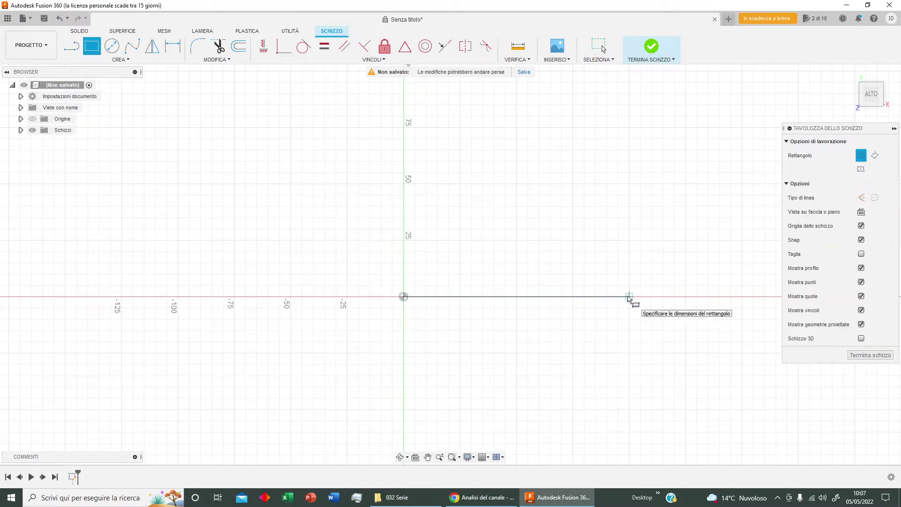
text(120)
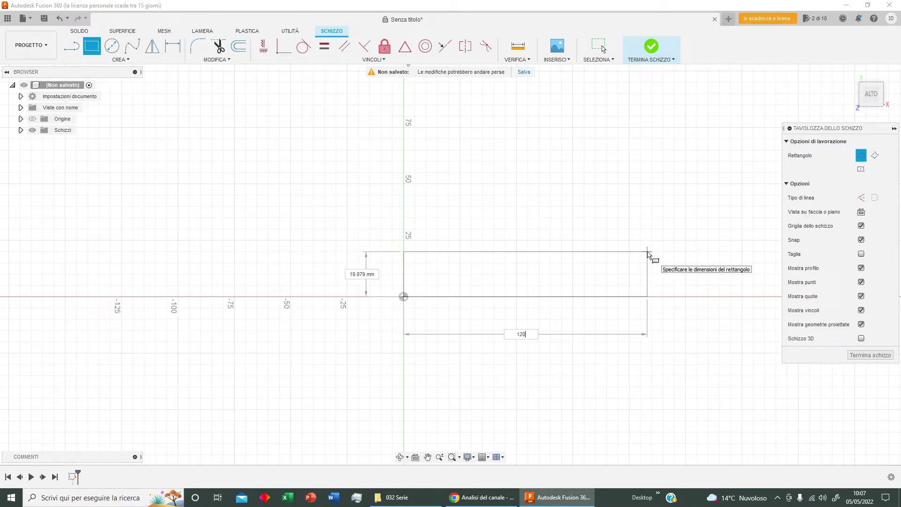
key(Tab)
click(647, 255)
key(Escape)
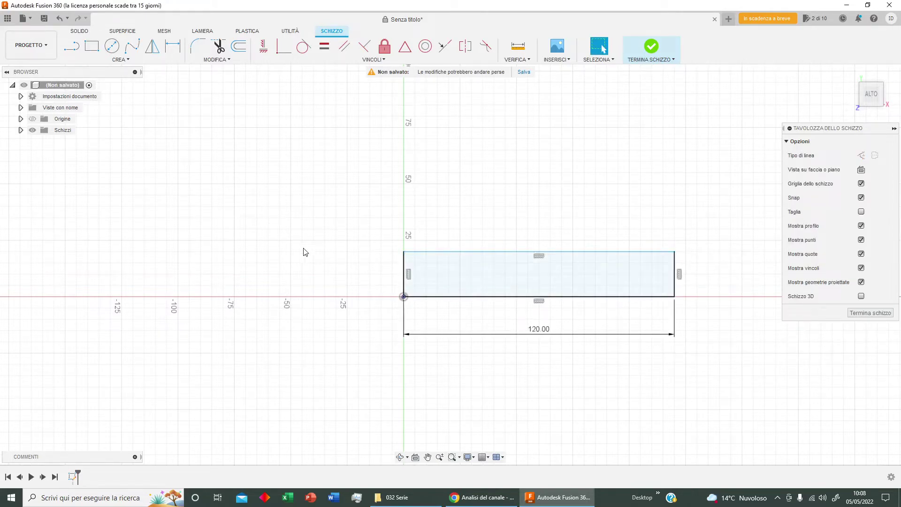
Dimension the rectangle's height to 80 mm and finish the sketch.
key(d)
click(438, 252)
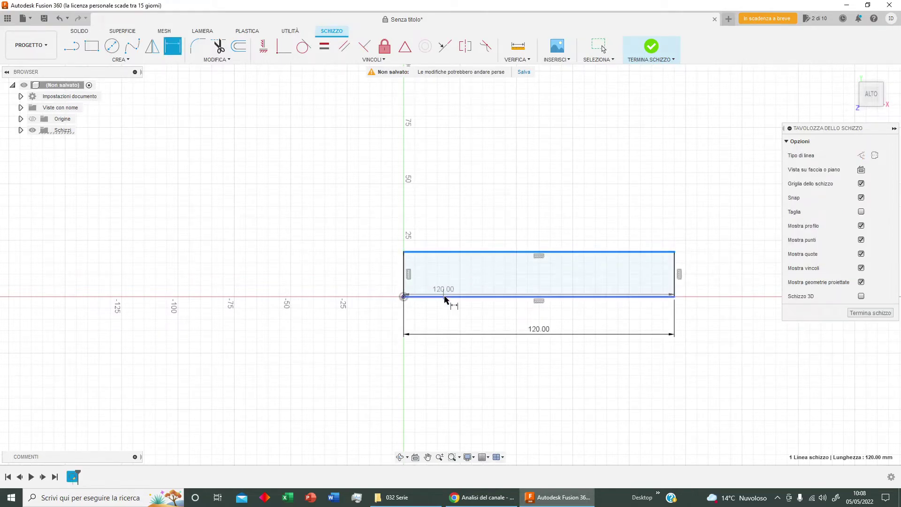
click(445, 297)
click(371, 270)
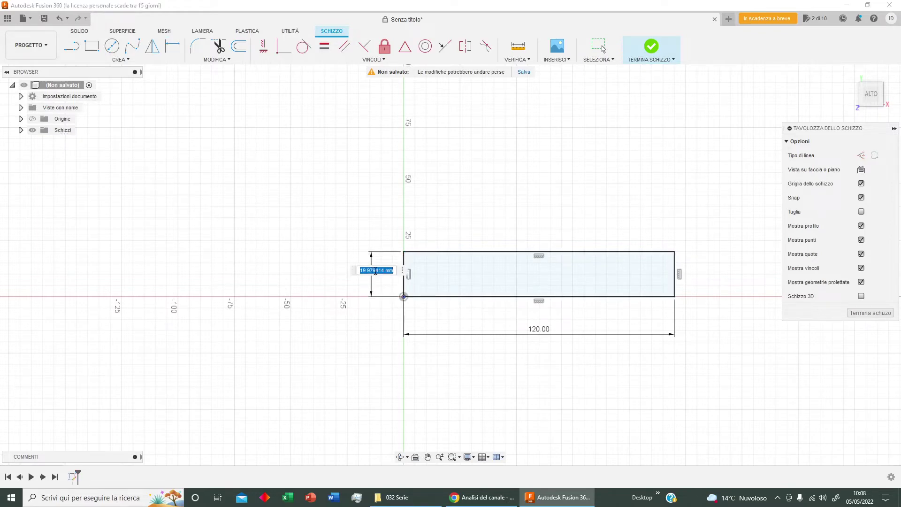
key(BackSpace)
text(80)
key(Return)
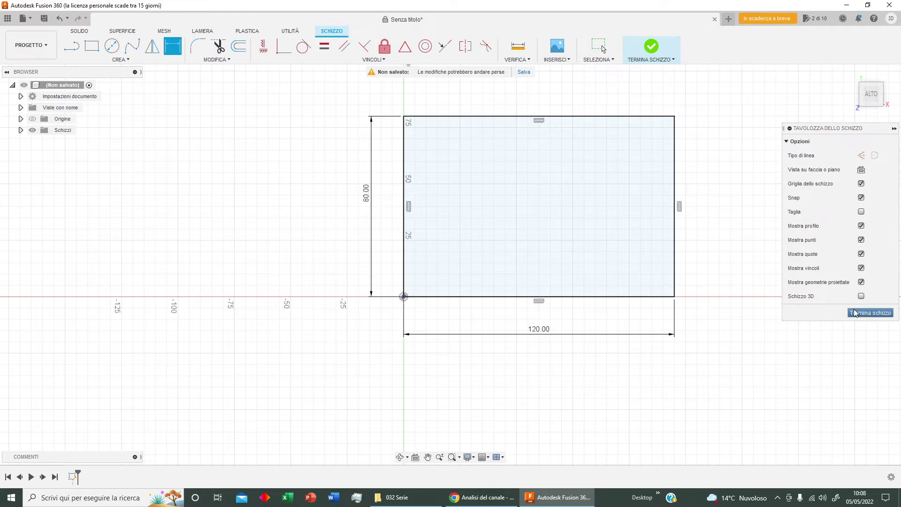
click(870, 312)
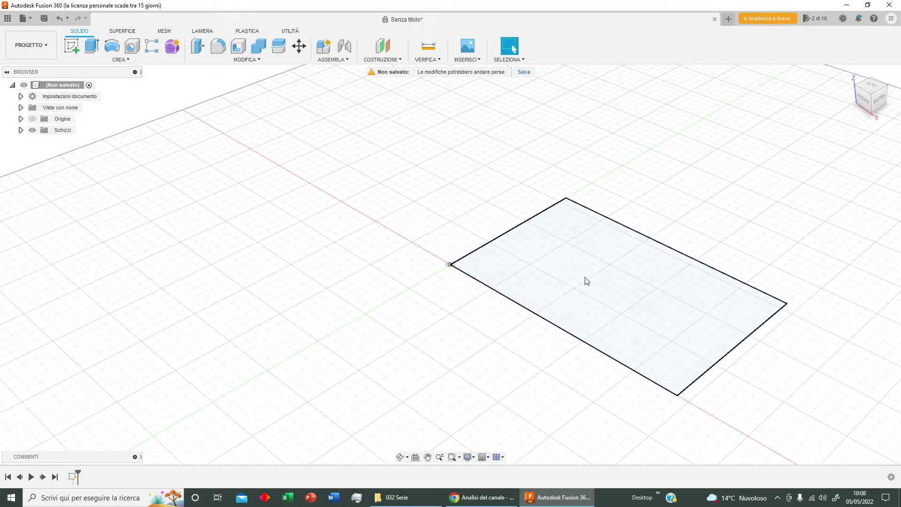
Extrude the rectangle profile 10 mm into a new solid plate.
key(e)
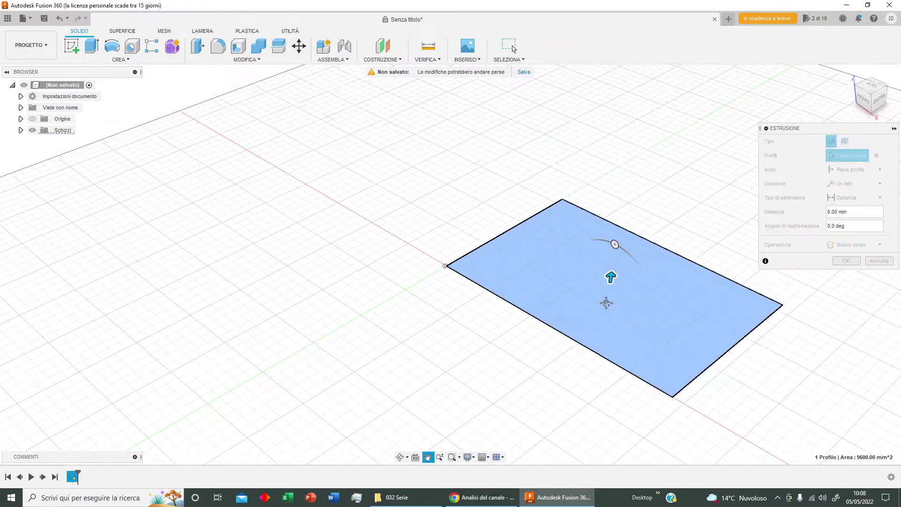
drag(462, 284, 487, 260)
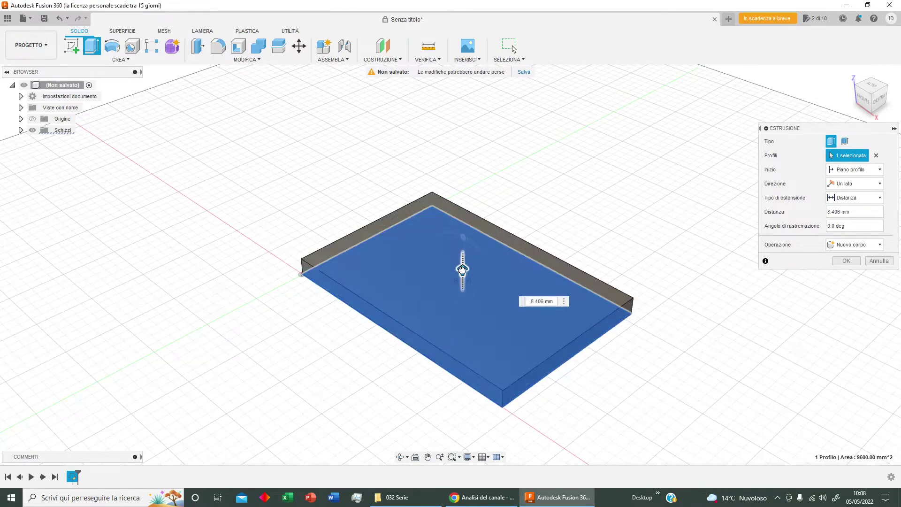
click(835, 215)
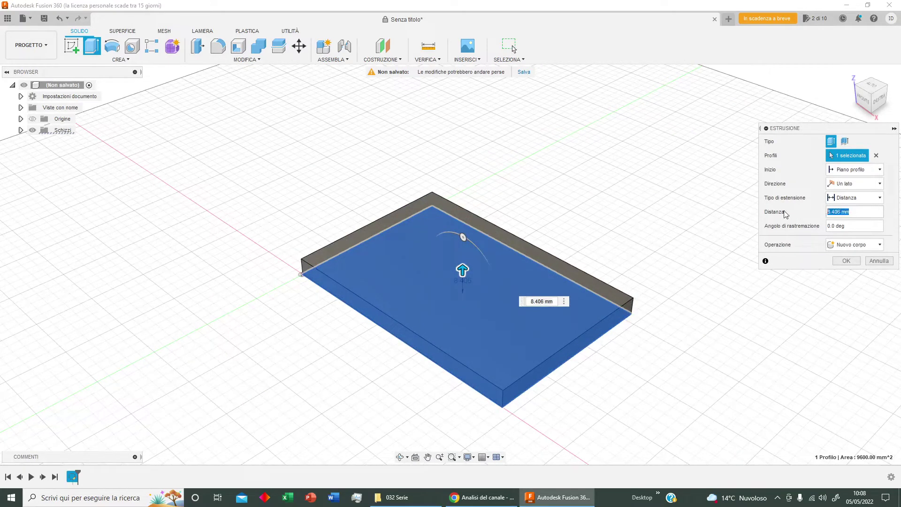
text(10)
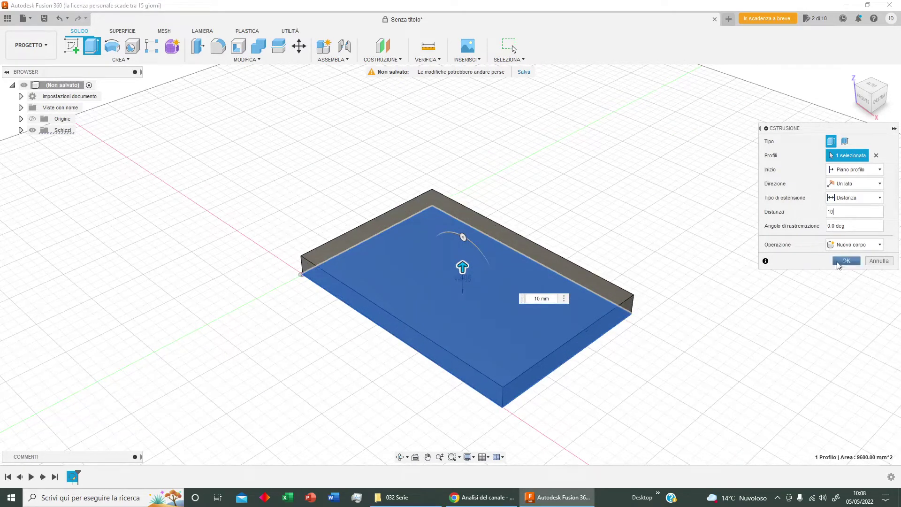
click(846, 261)
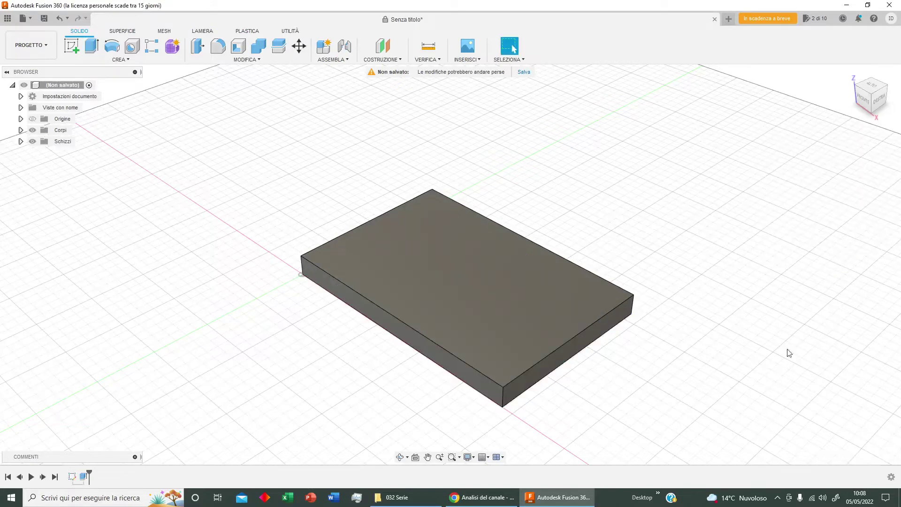
On the plate's top face, sketch a 10 mm diameter circle near one corner.
click(516, 334)
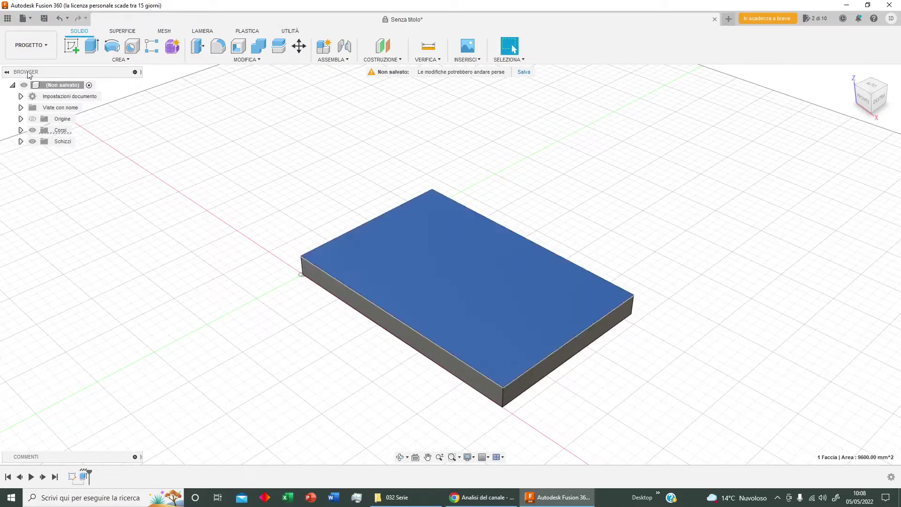
click(70, 45)
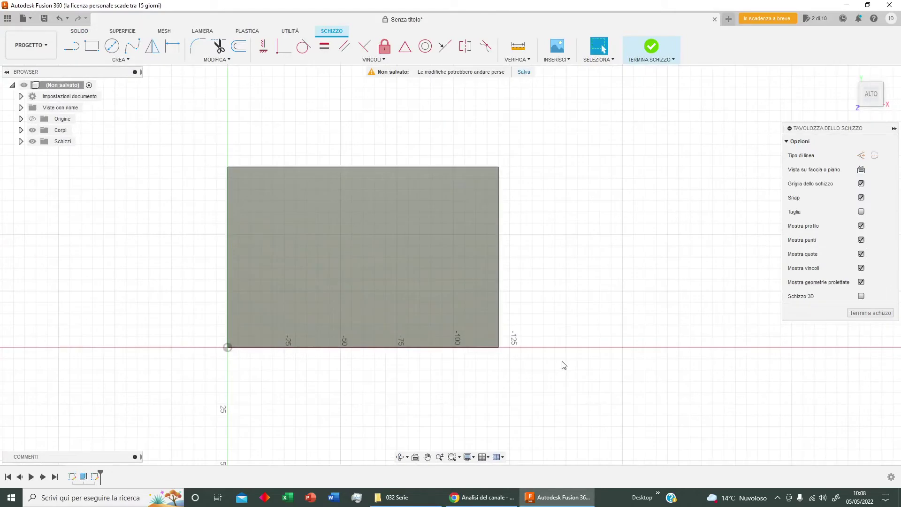
key(c)
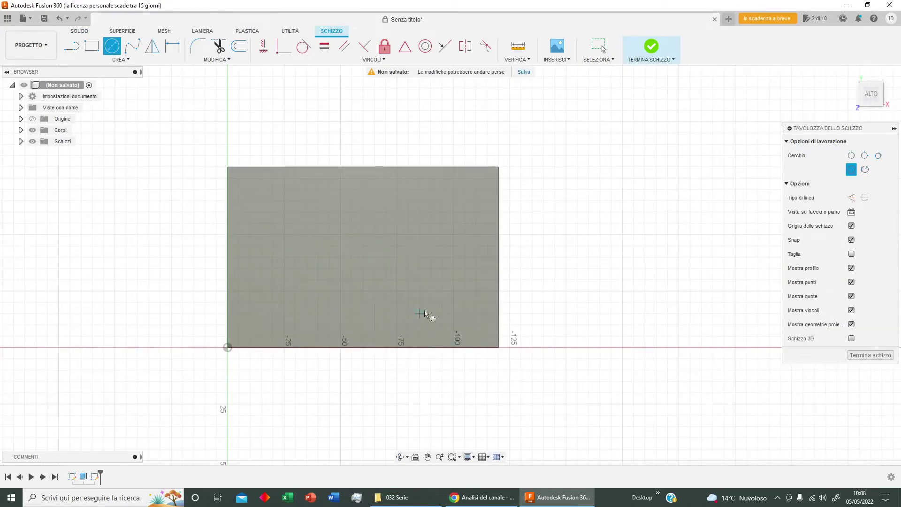
click(475, 324)
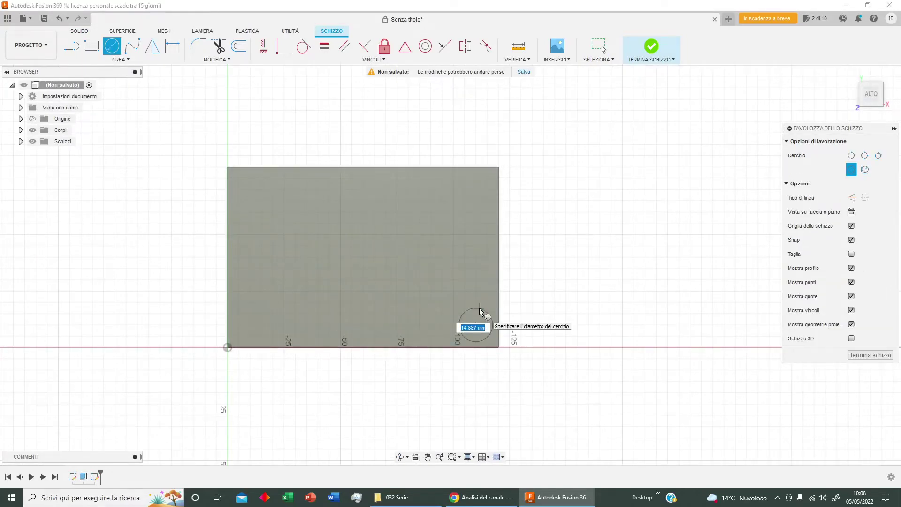
text(10)
key(Return)
key(Return)
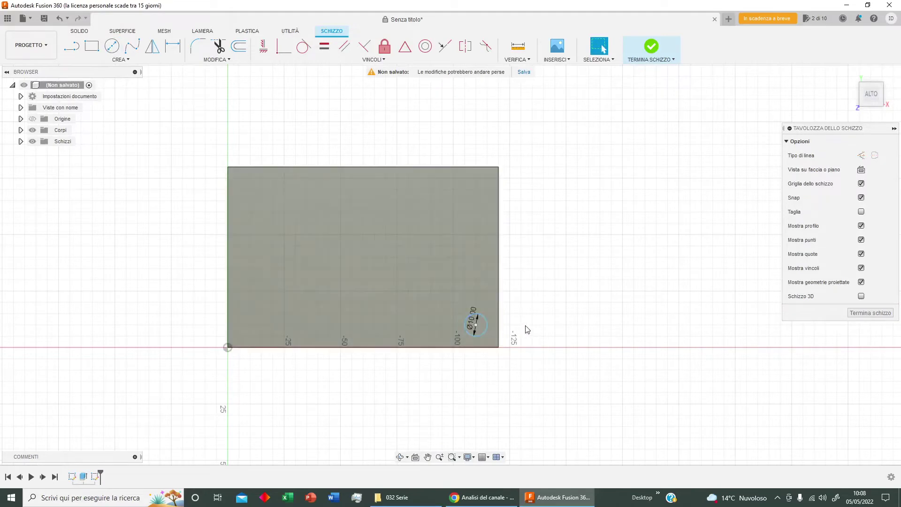
Dimension the circle centre 10 mm from the bottom and right edges, then finish the sketch.
key(d)
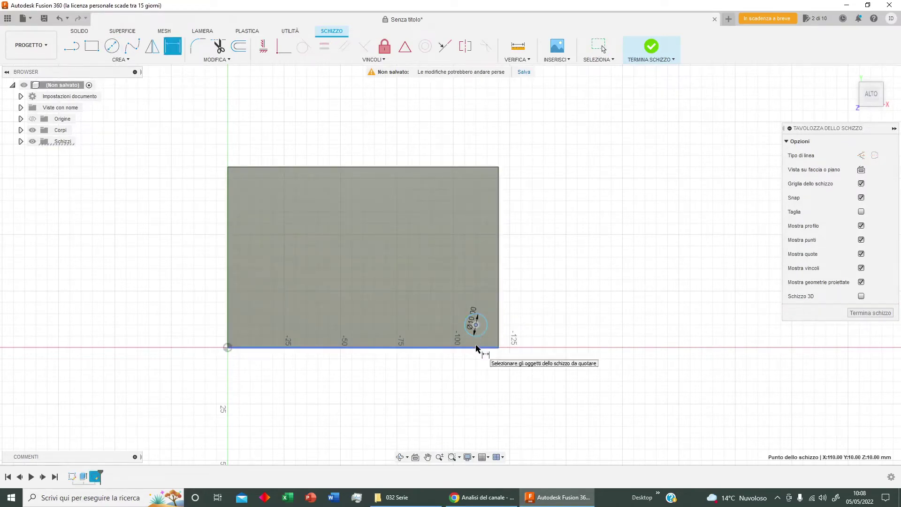
click(476, 347)
click(518, 342)
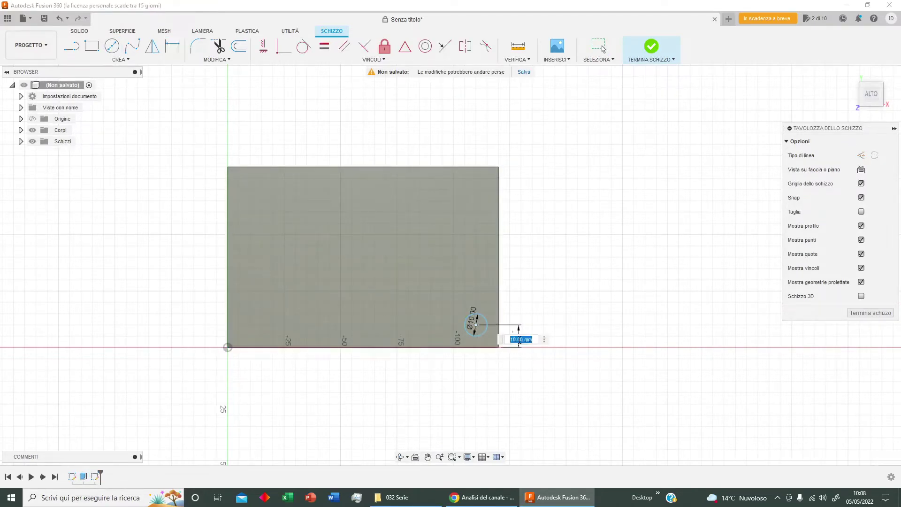
key(Return)
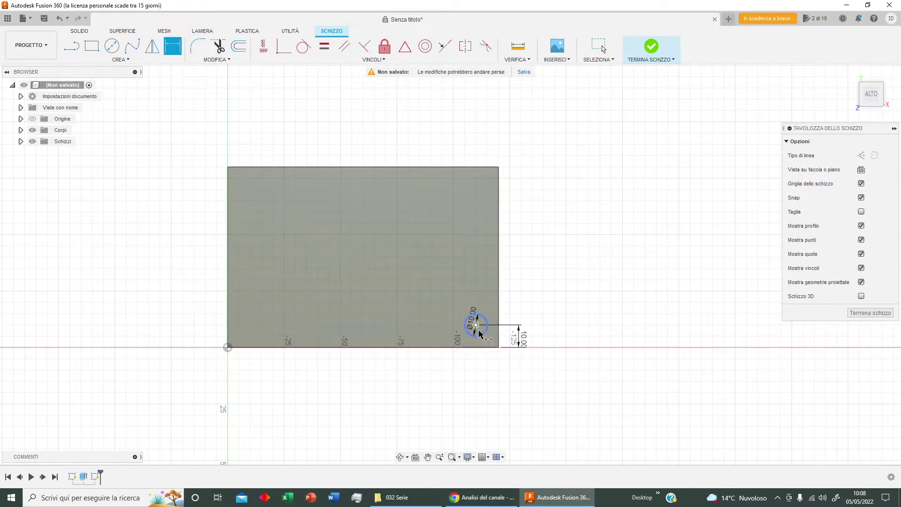
click(476, 326)
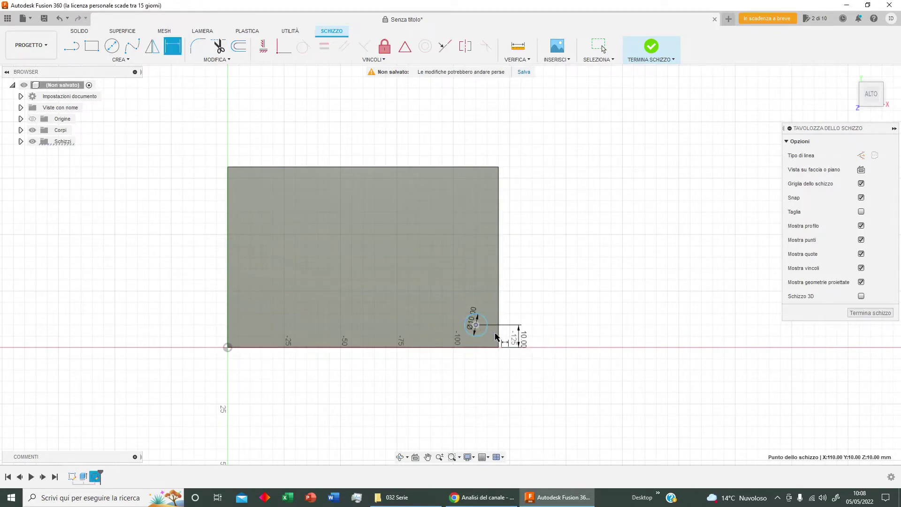
click(498, 335)
click(487, 374)
key(Return)
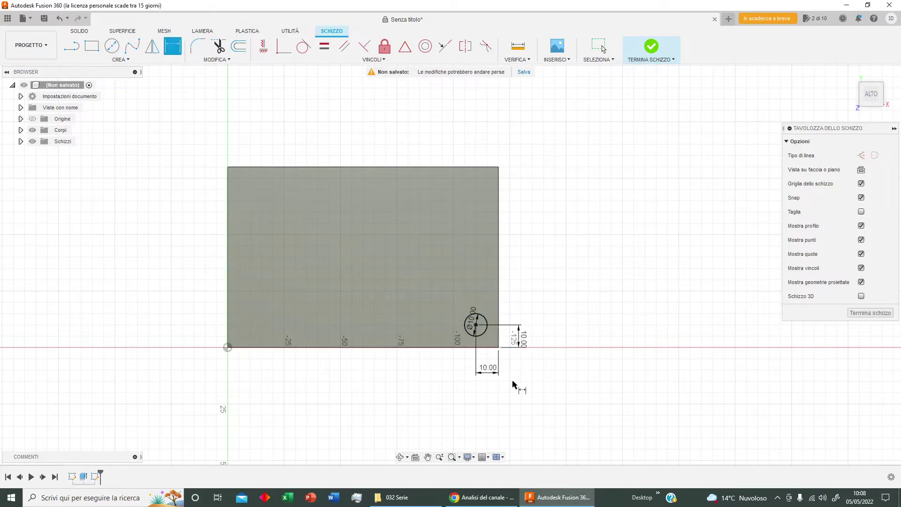
click(871, 312)
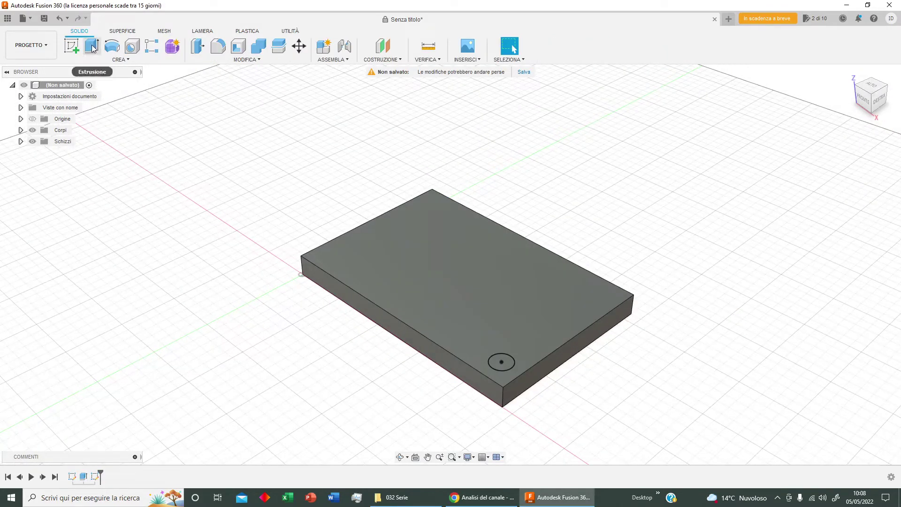
Extrude the circle profile downward through the plate with the Taglia (Cut) operation.
click(93, 48)
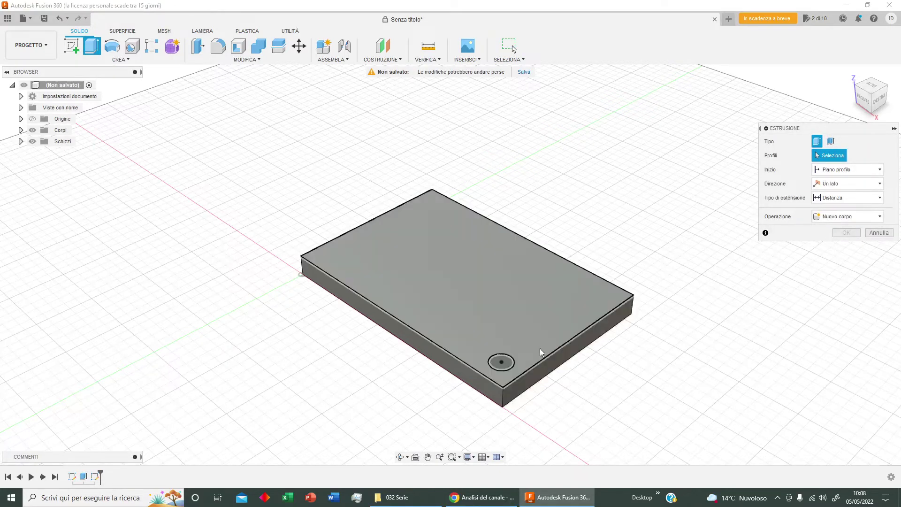
click(502, 362)
drag(502, 358, 505, 315)
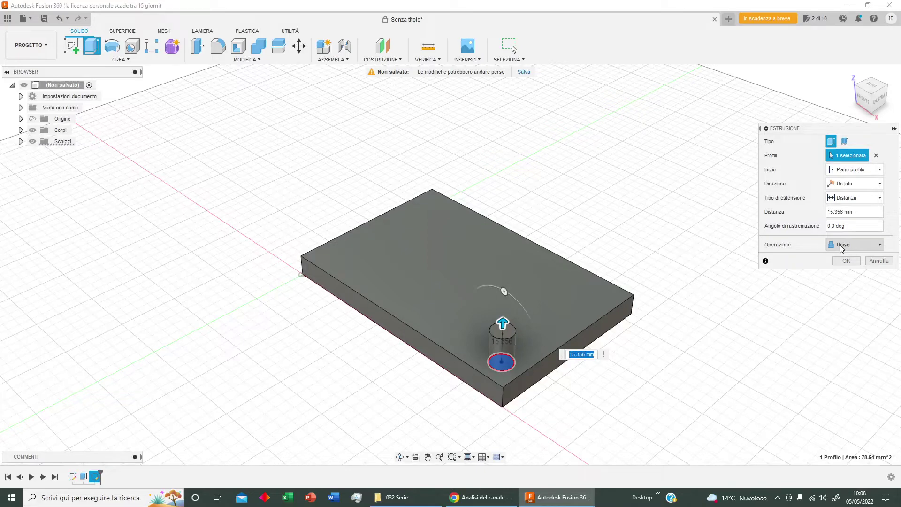
drag(503, 323, 508, 407)
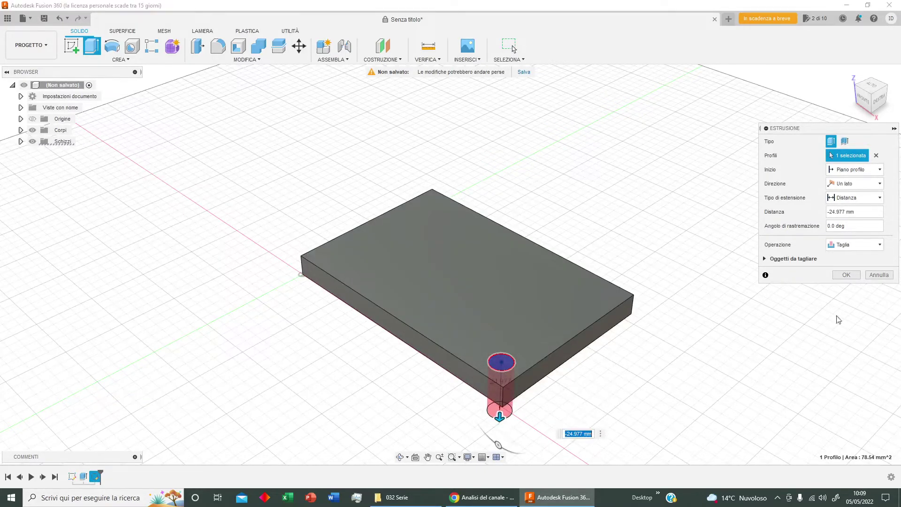
click(852, 252)
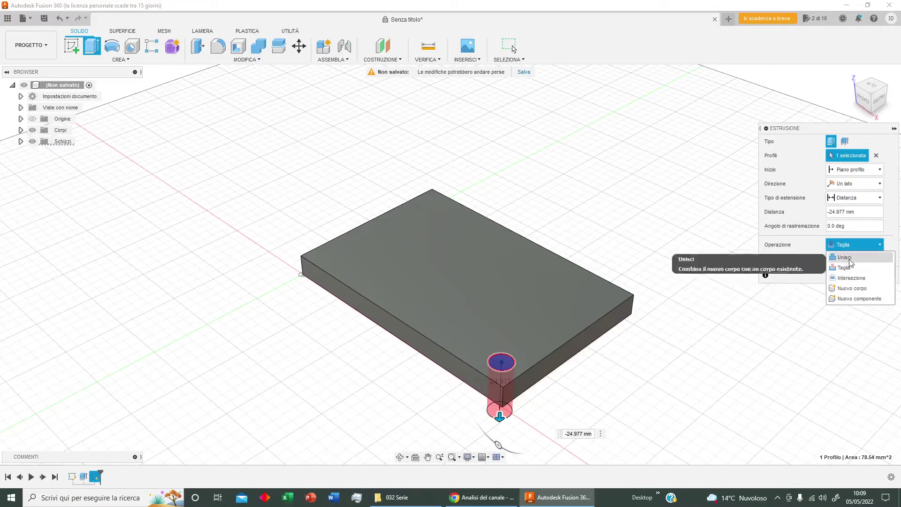
click(850, 258)
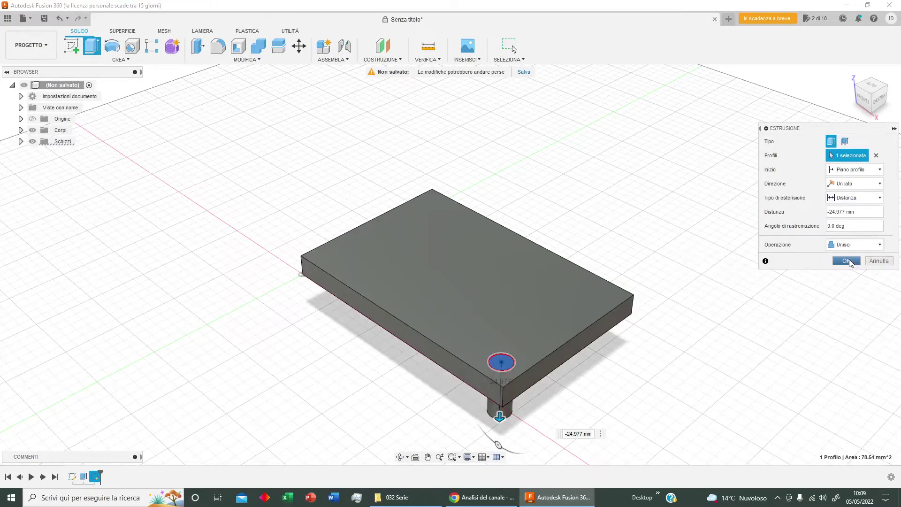
click(853, 244)
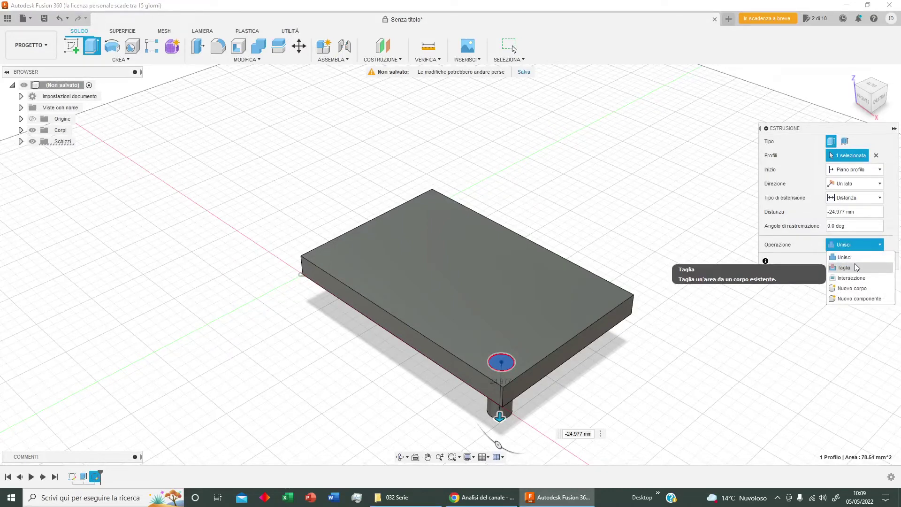
click(855, 267)
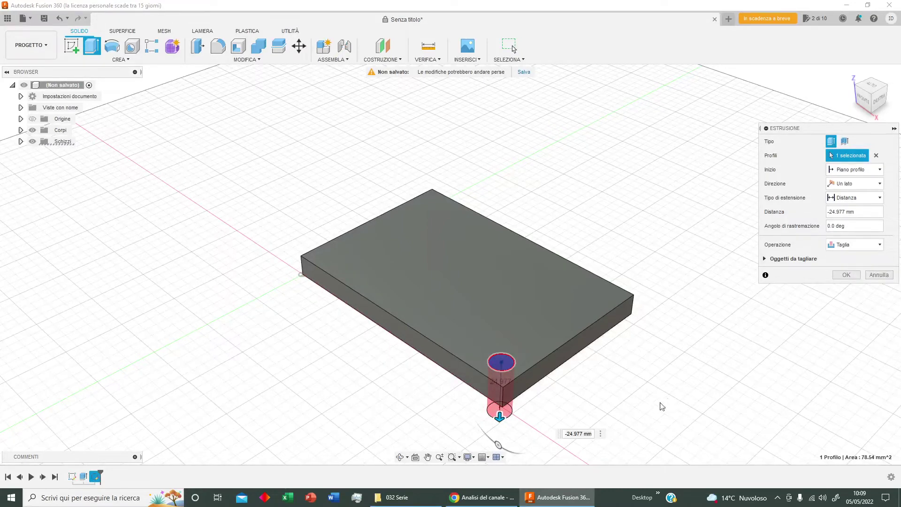
click(849, 275)
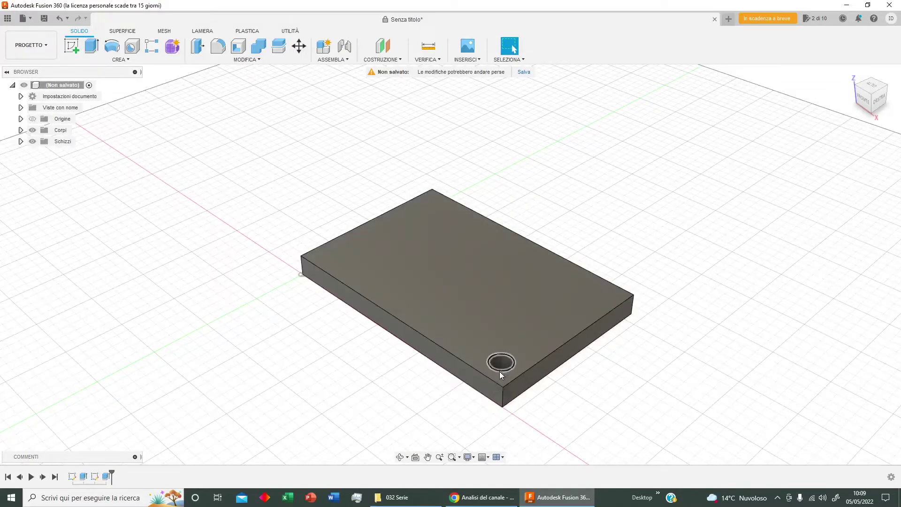
Begin a Rectangular Pattern with type Faces, selecting the hole's cylindrical face.
middle_drag(623, 369, 569, 355)
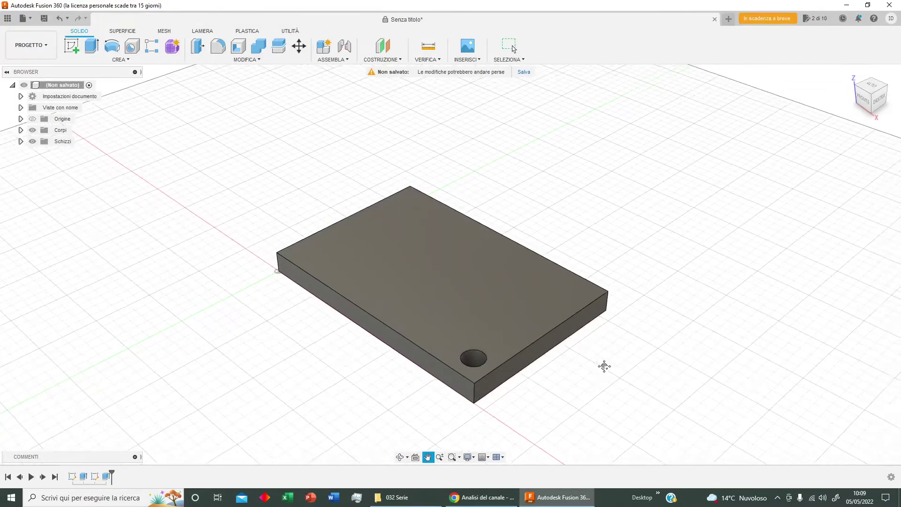
click(129, 60)
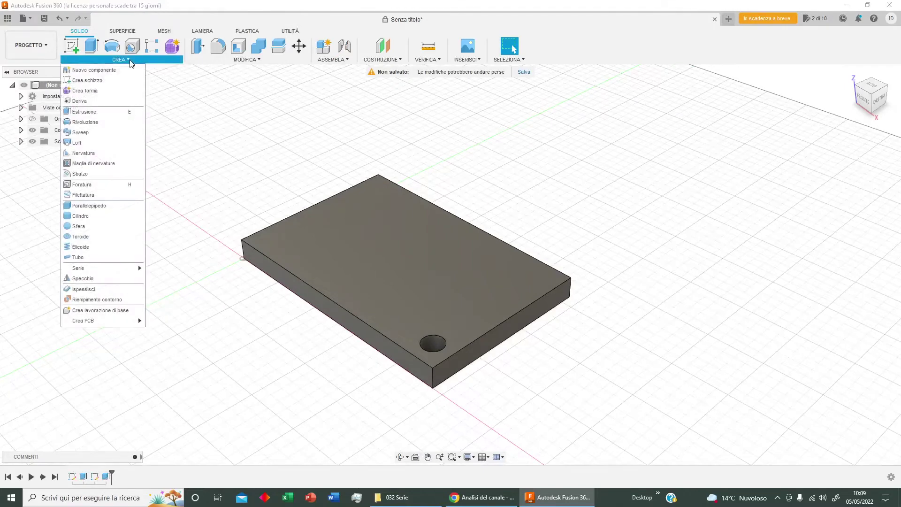
mouse_move(79, 268)
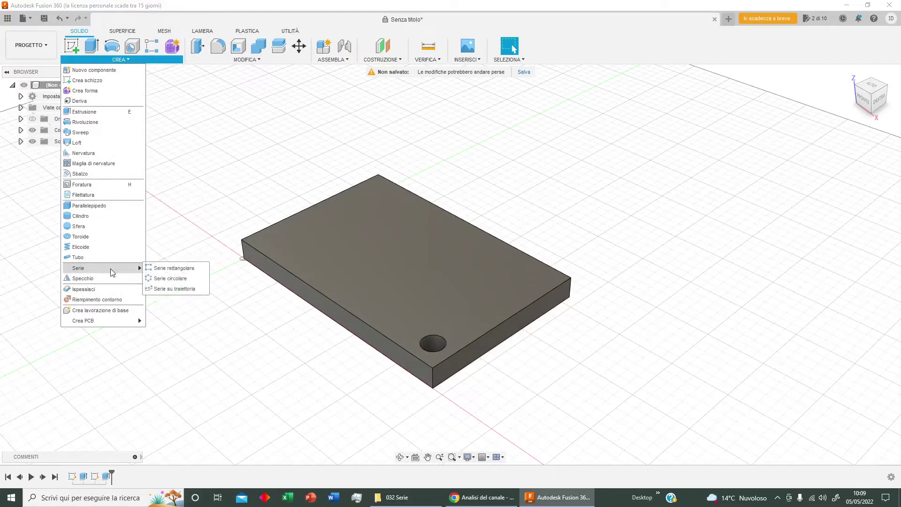
click(170, 272)
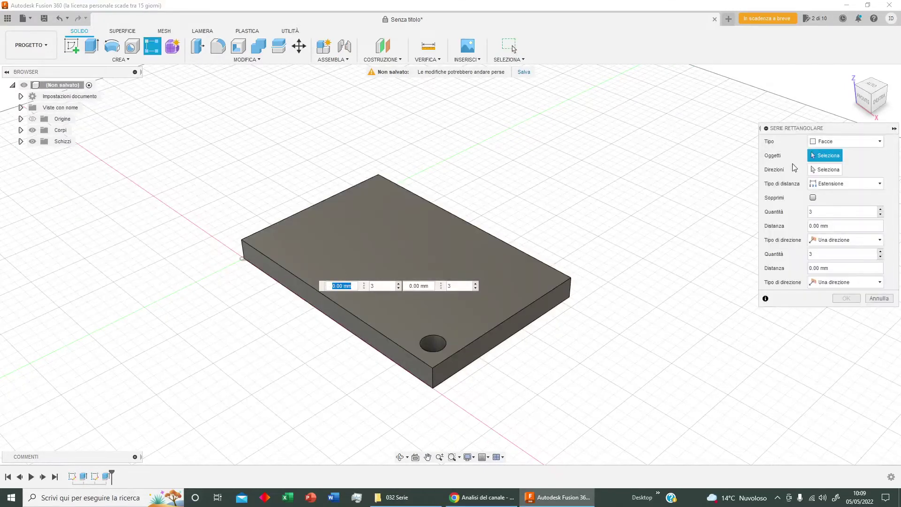
click(829, 143)
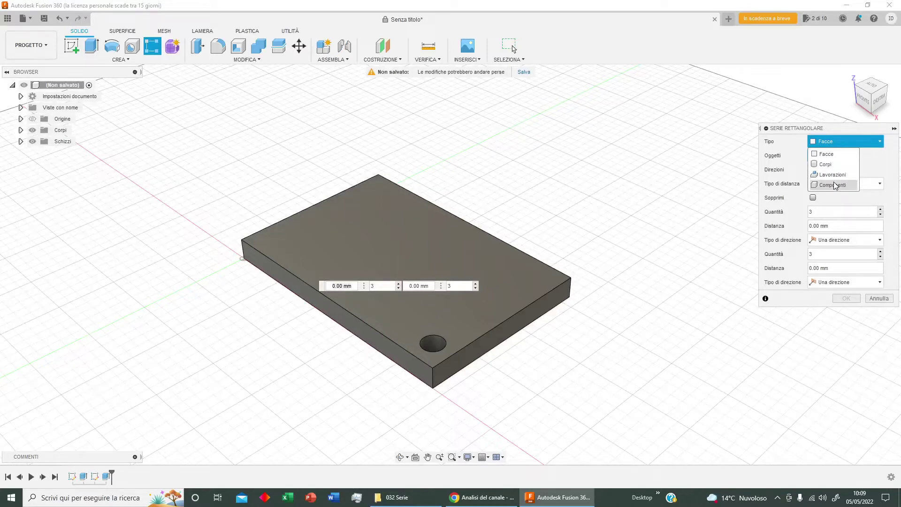
click(835, 156)
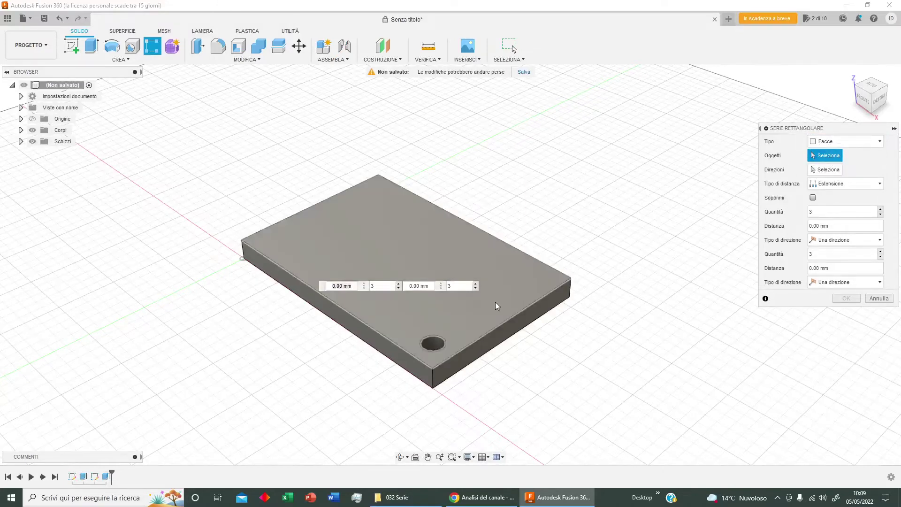
click(433, 347)
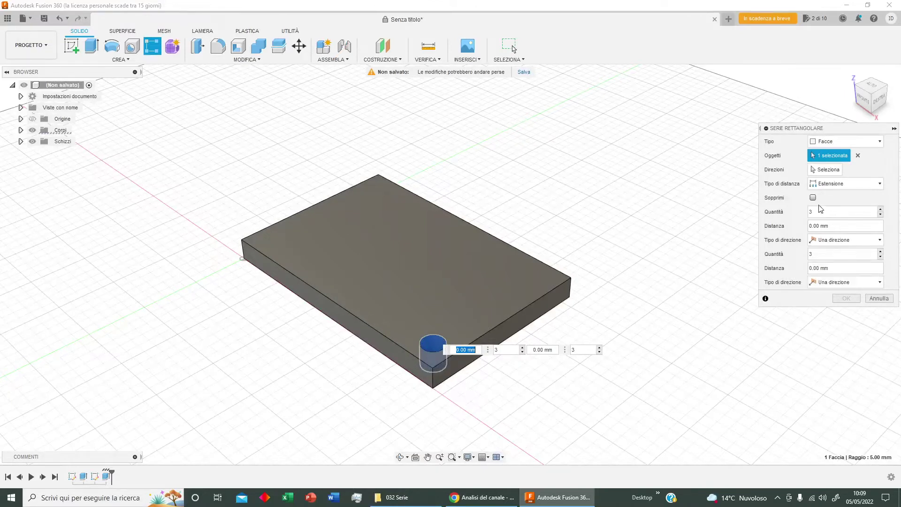
Use the right and front-left plate edges as directions: 3 holes at 54.701 mm, 5 at 92.46 mm.
click(829, 169)
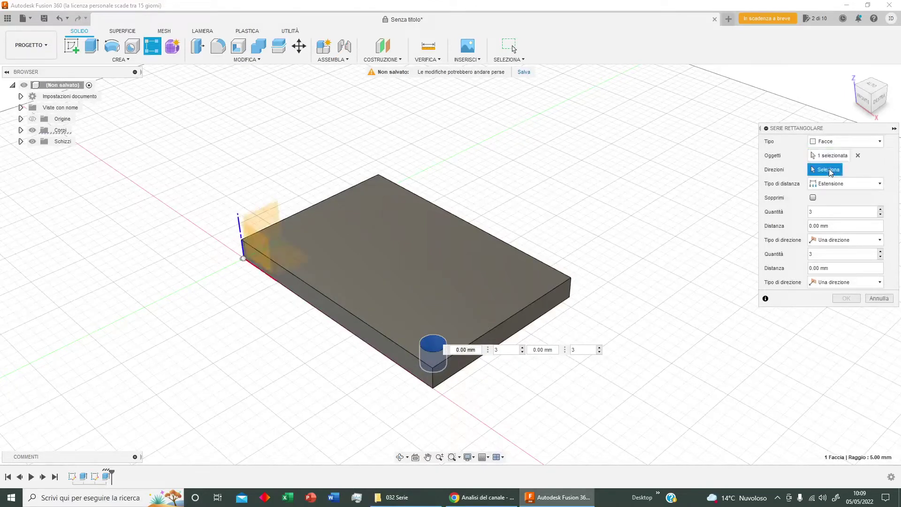
click(547, 294)
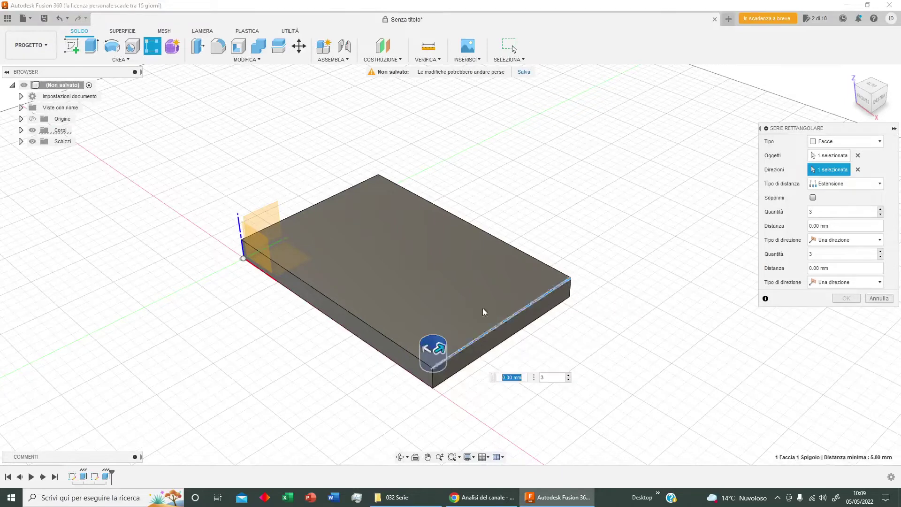
click(364, 322)
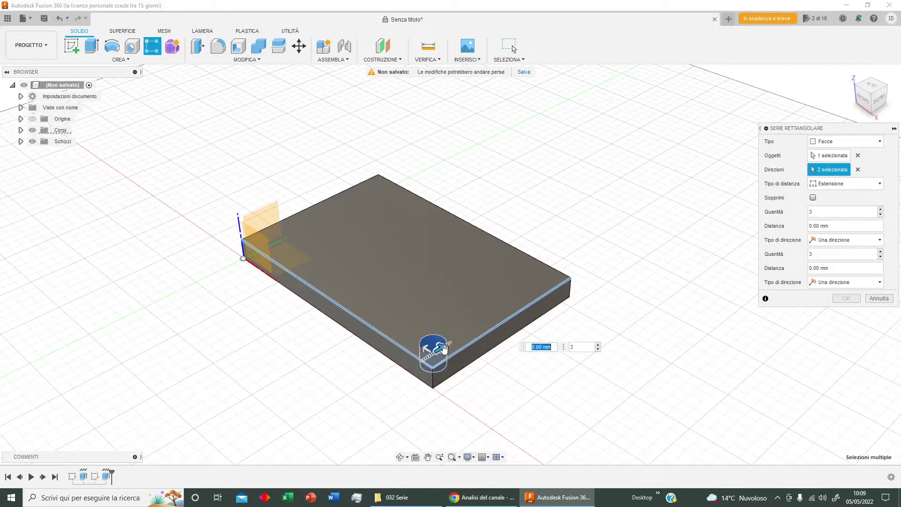
drag(446, 350, 534, 287)
drag(425, 351, 344, 255)
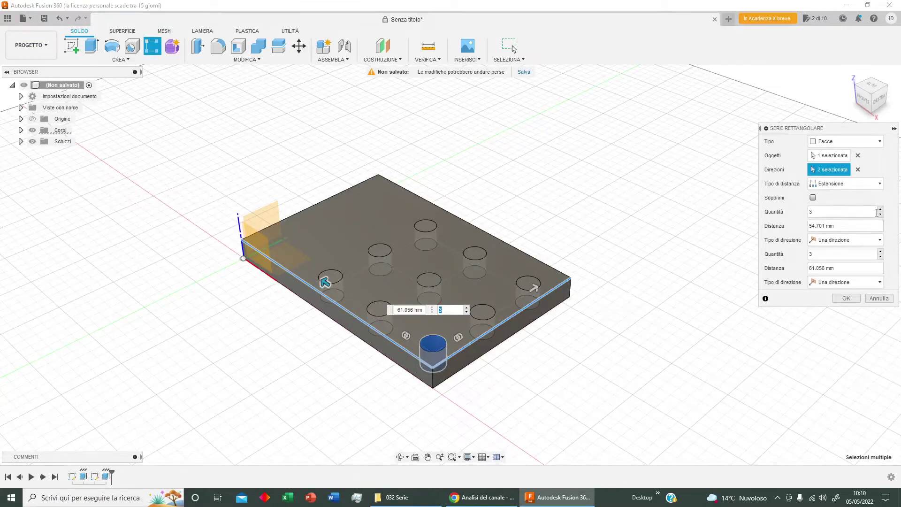
click(880, 251)
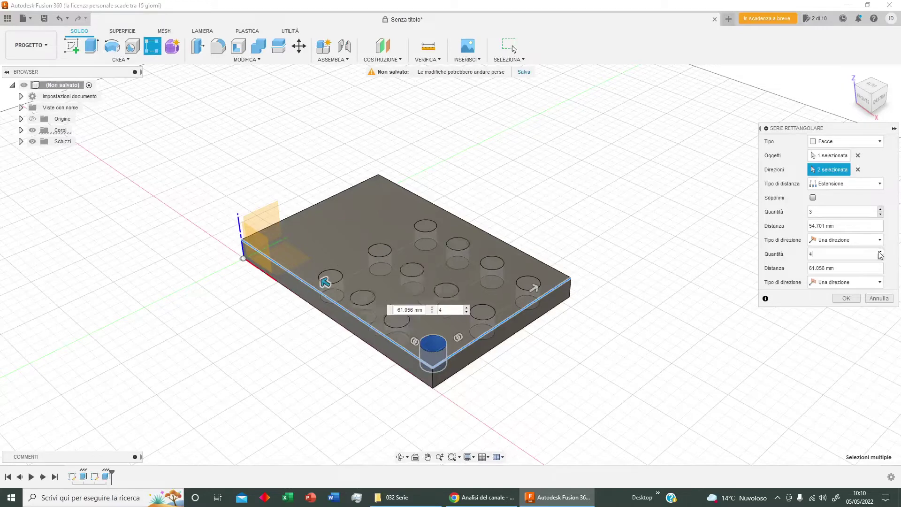
click(880, 252)
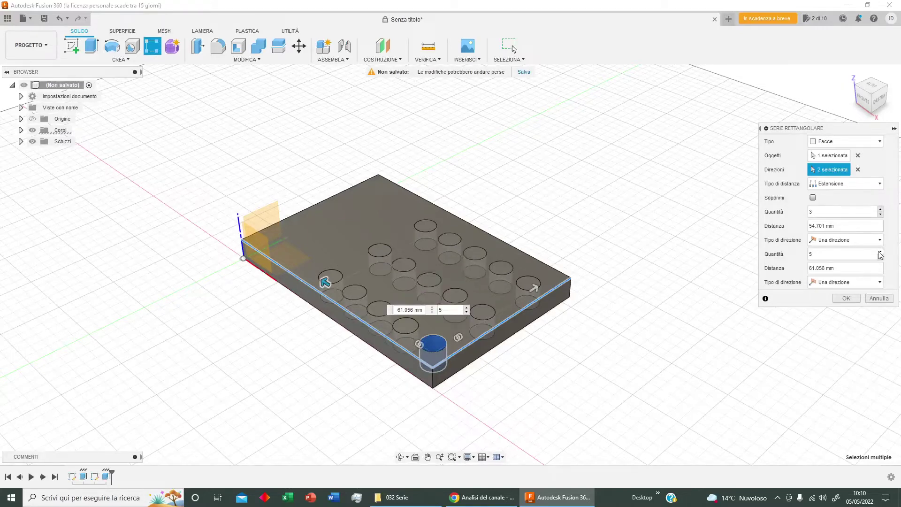
mouse_move(324, 281)
mouse_down()
mouse_move(268, 241)
mouse_move(279, 252)
mouse_up()
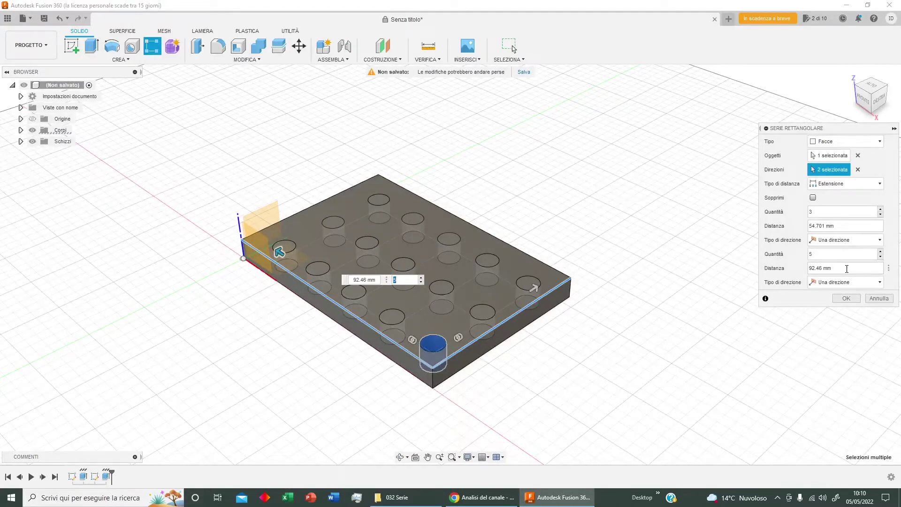
Keep Extent spacing and set the pattern distances to 60 mm and 100 mm.
click(850, 186)
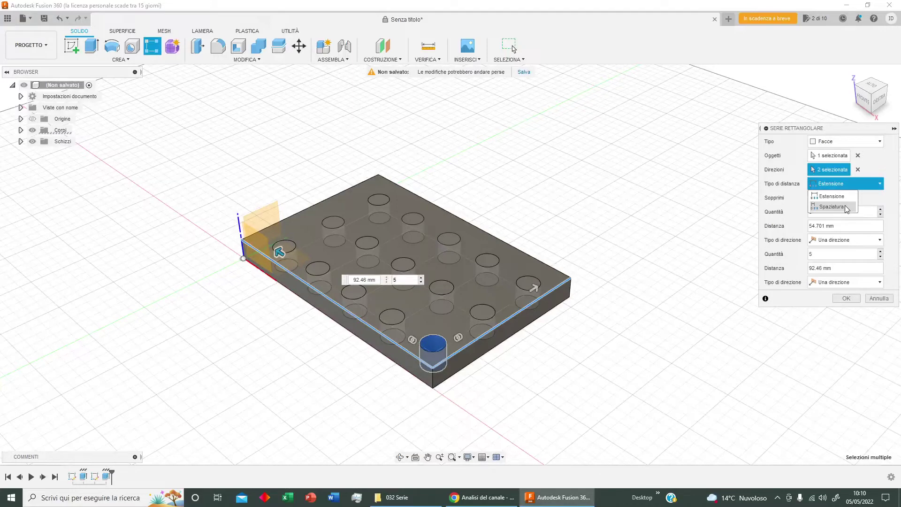
click(846, 197)
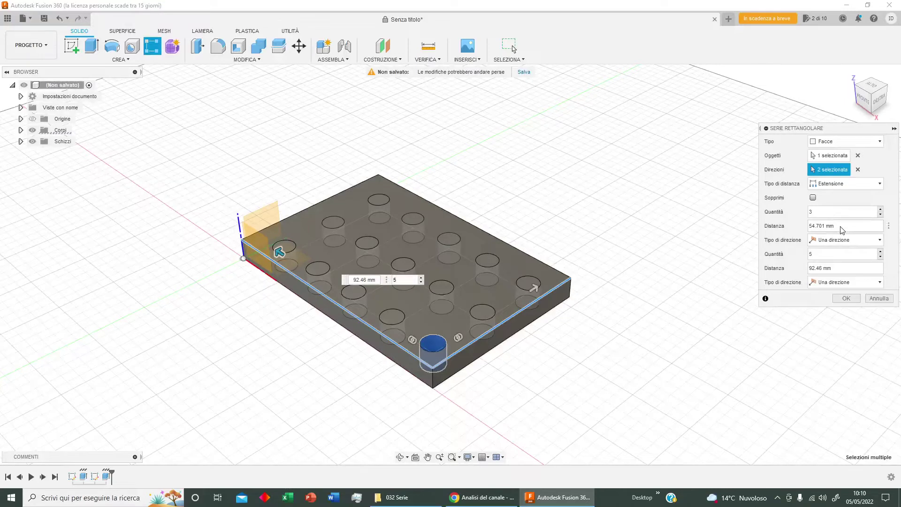
drag(842, 230, 800, 234)
text(6)
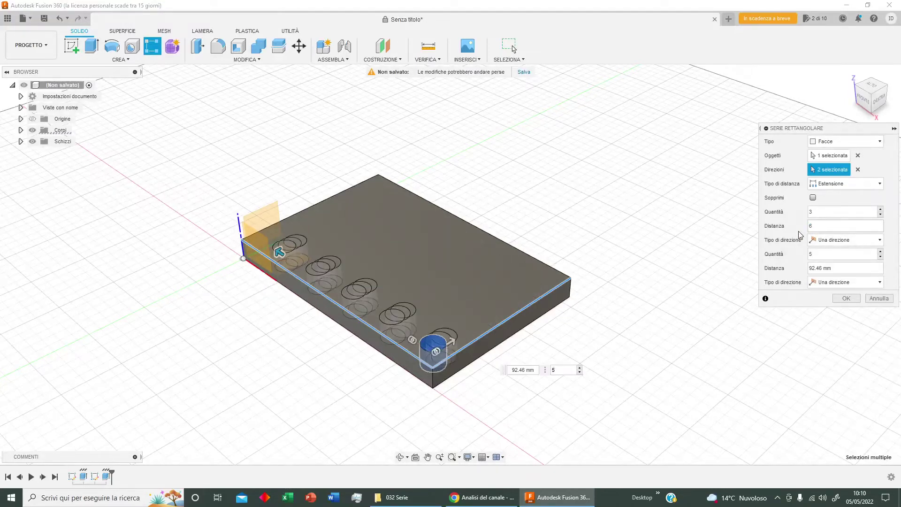
text(0)
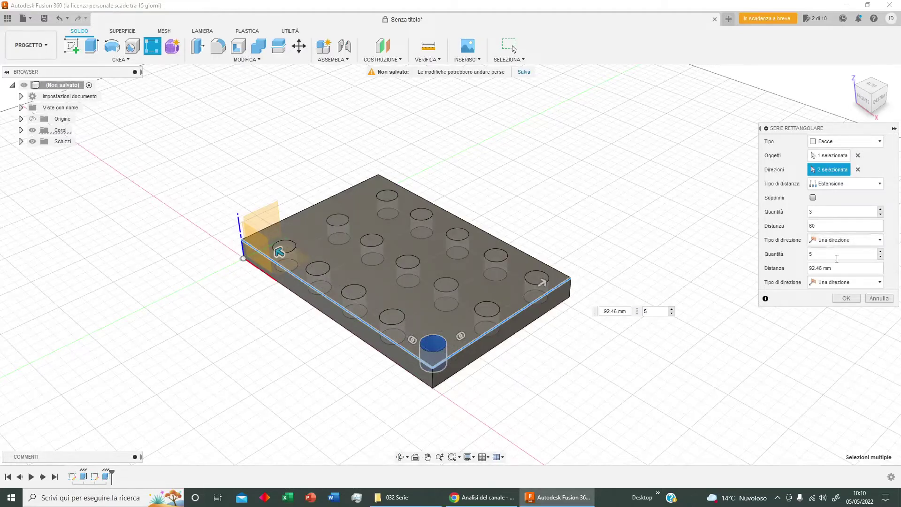
drag(838, 268, 792, 270)
text(100)
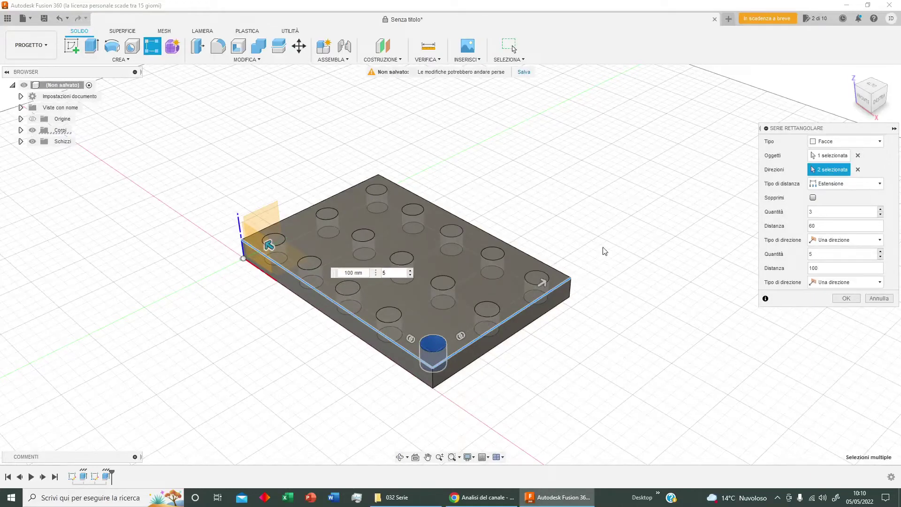
shift+middle_drag(614, 242, 584, 251)
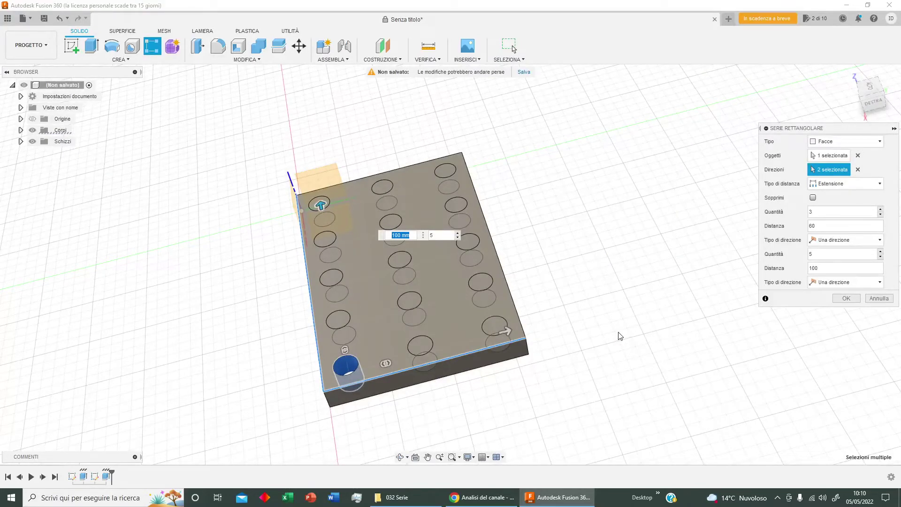
shift+middle_drag(620, 336, 633, 318)
Enable Suppress, skip three hole copies, and confirm the pattern with 12 holes.
click(813, 197)
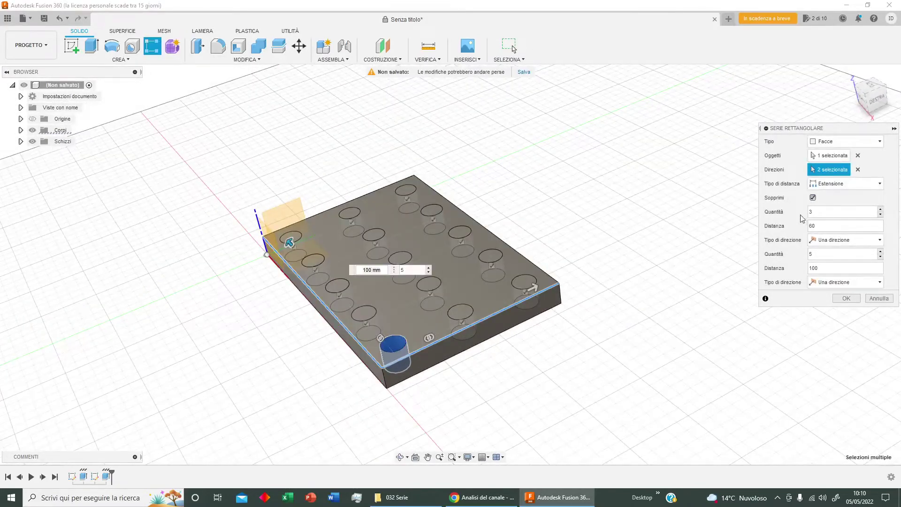
shift+middle_drag(576, 250, 577, 277)
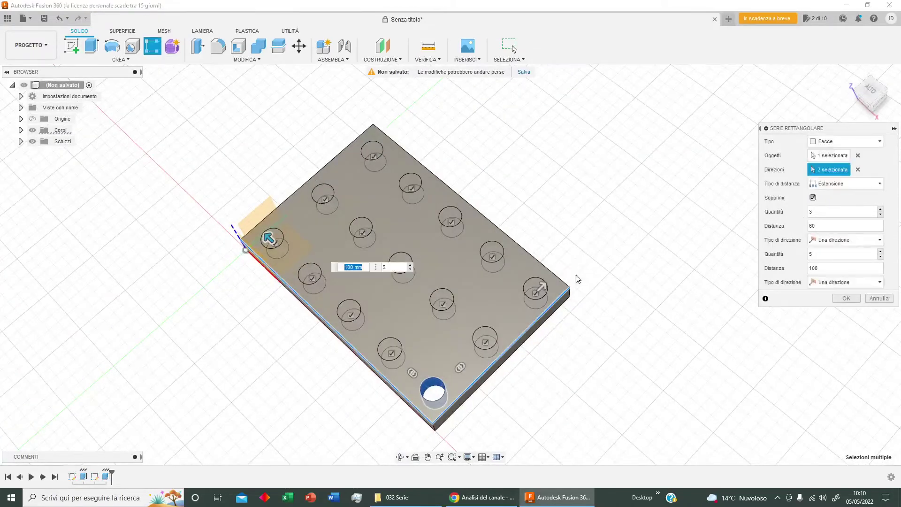
click(451, 221)
click(363, 233)
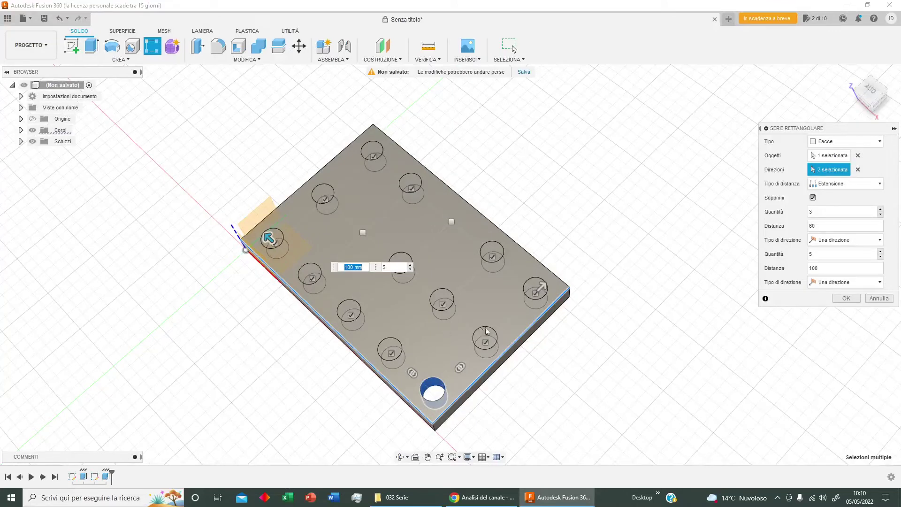
click(490, 344)
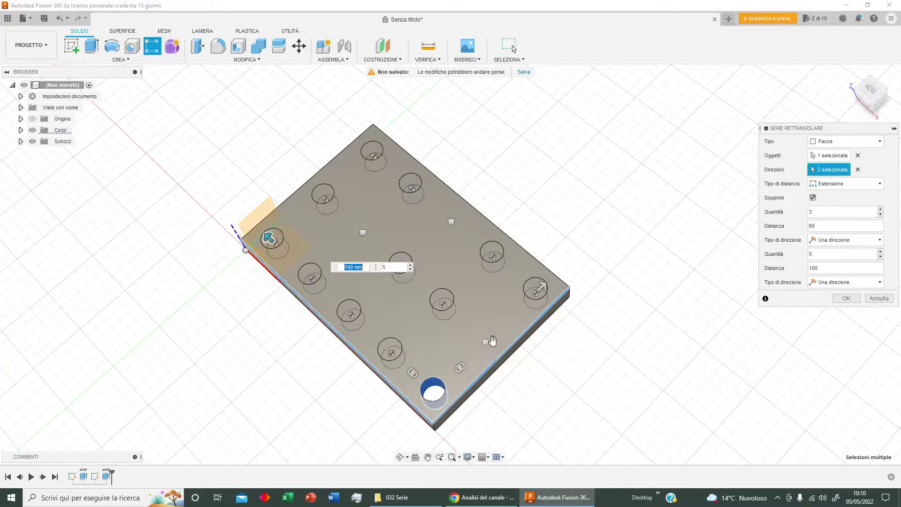
click(840, 284)
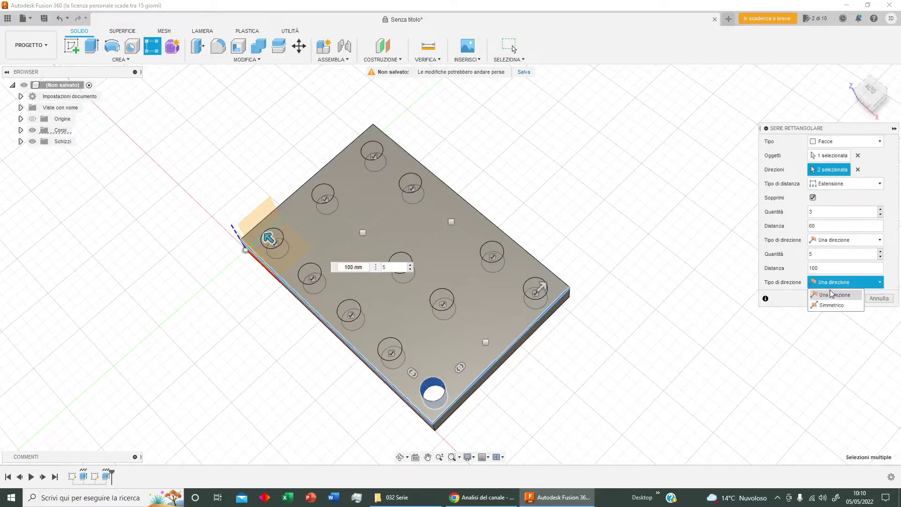
click(780, 330)
click(846, 298)
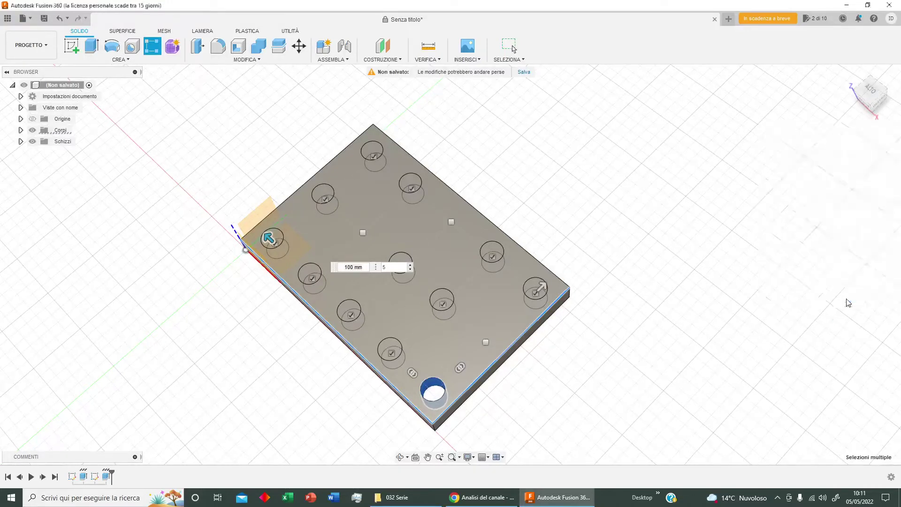
shift+middle_drag(440, 358, 451, 330)
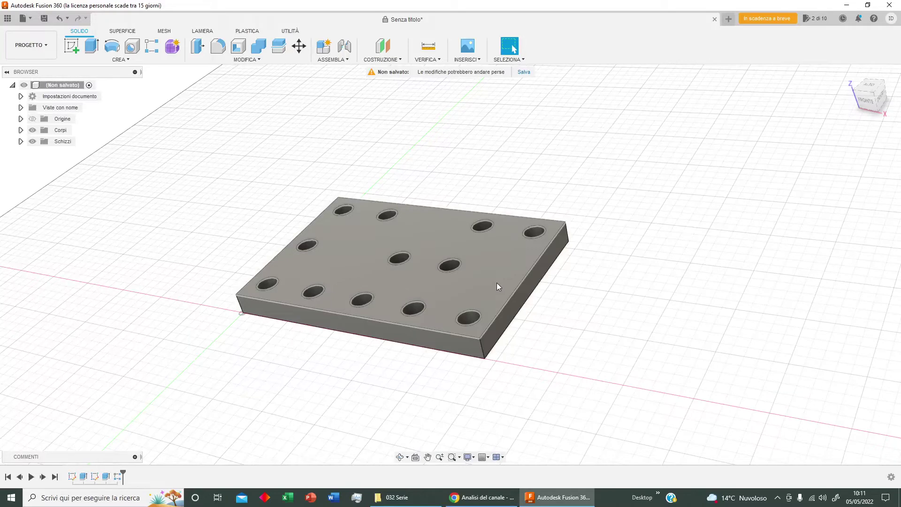
Add a 7.936 mm, 35 mm-deep hole on the plate's top face near its right end.
click(106, 60)
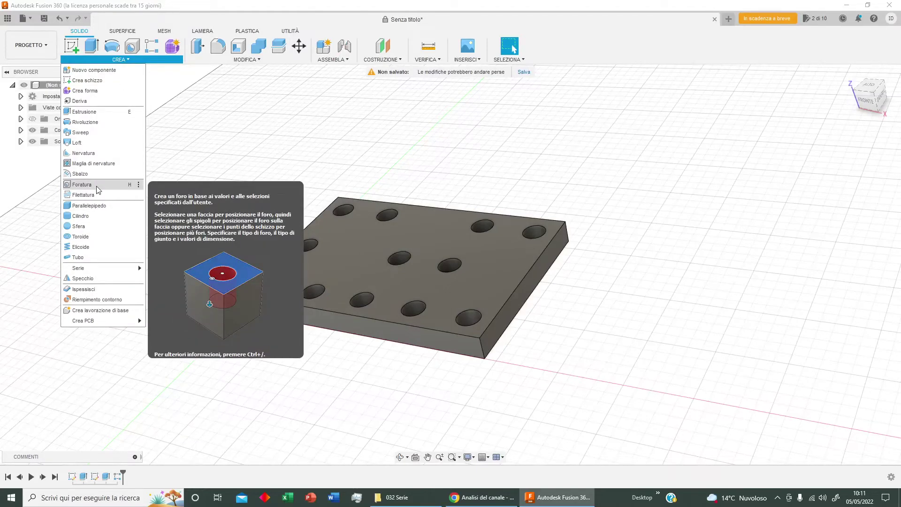
click(203, 177)
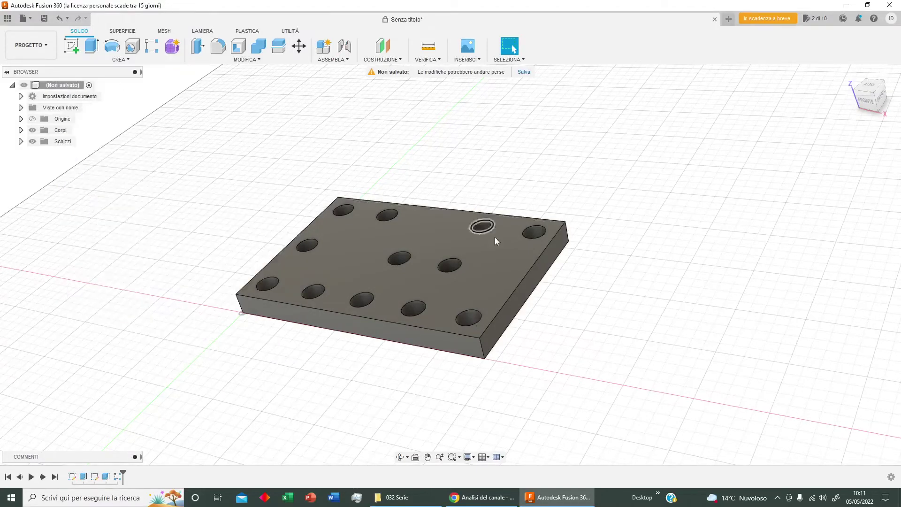
key(h)
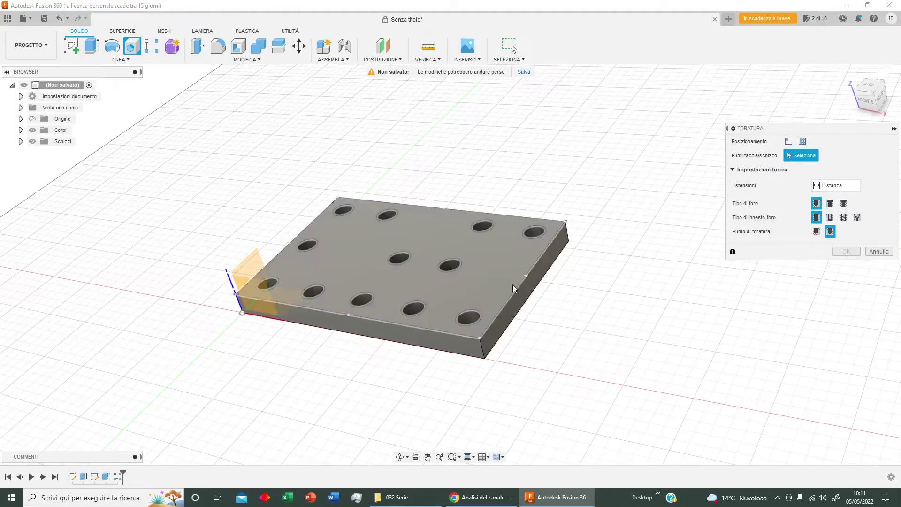
click(506, 266)
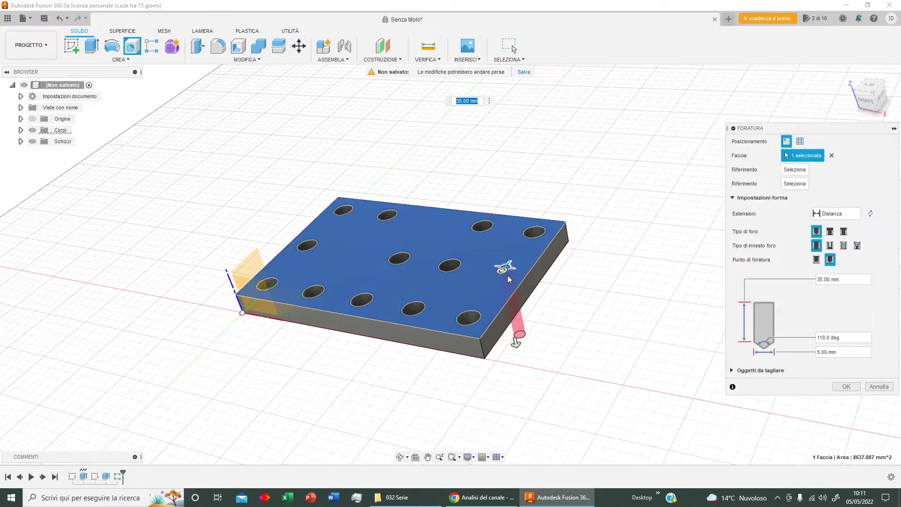
mouse_move(511, 267)
mouse_down()
mouse_move(474, 288)
mouse_move(490, 286)
mouse_up()
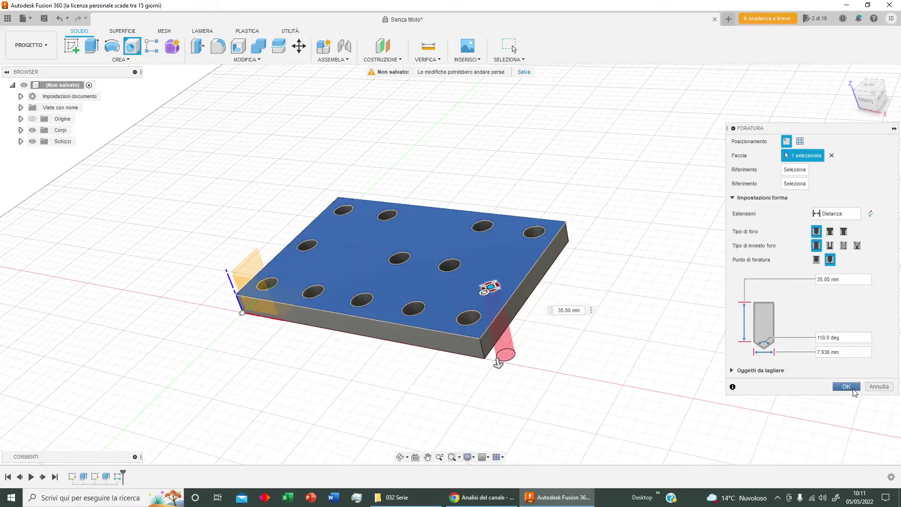
click(846, 387)
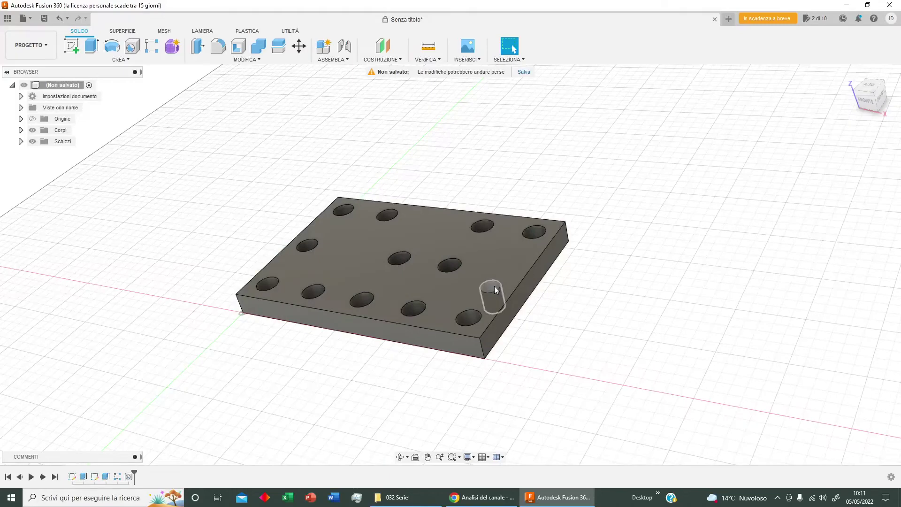
Rectangular-pattern the new hole into 5 copies along the plate's front edge.
click(63, 63)
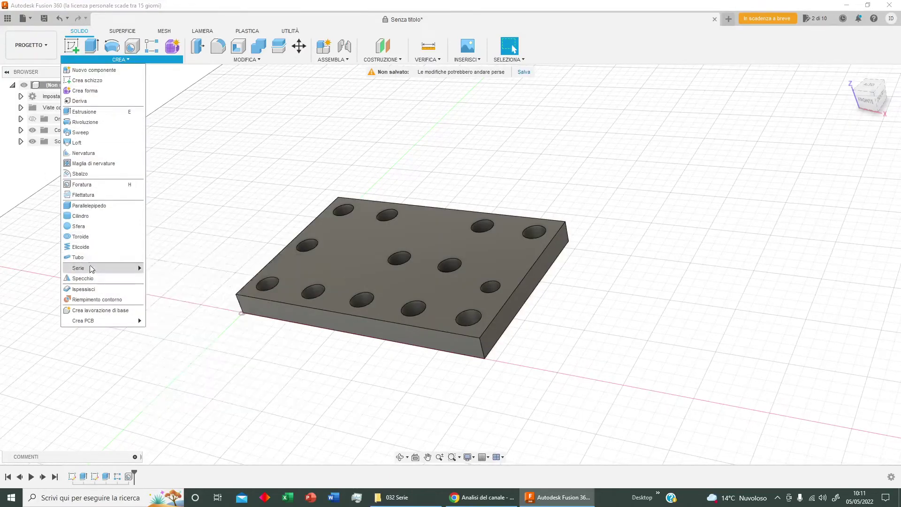
mouse_move(78, 267)
click(177, 272)
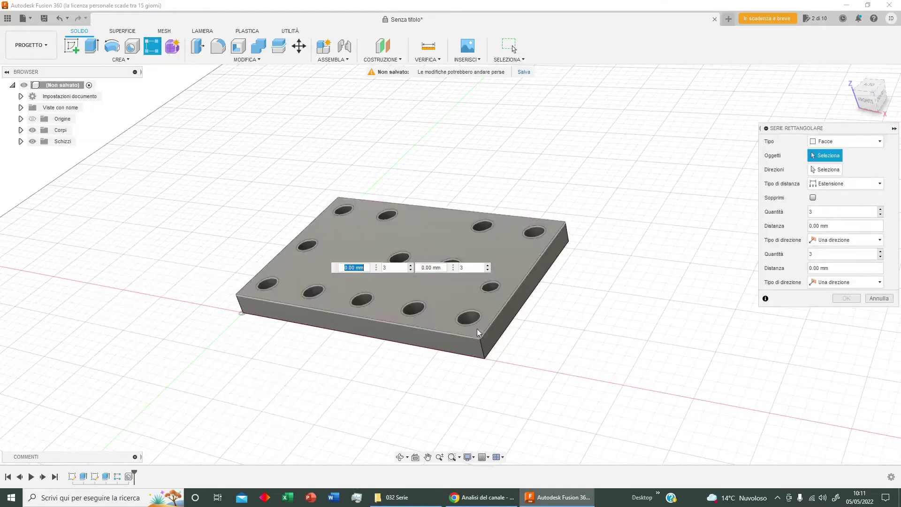
click(490, 288)
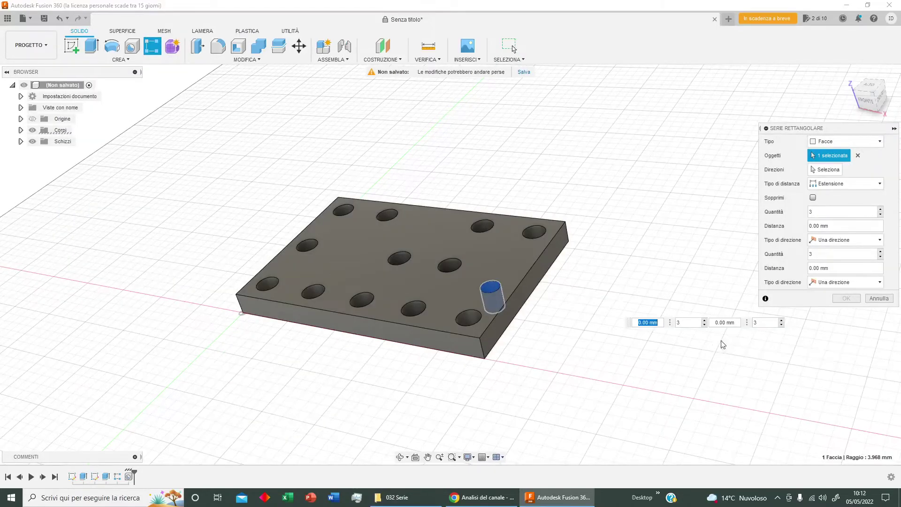
click(826, 169)
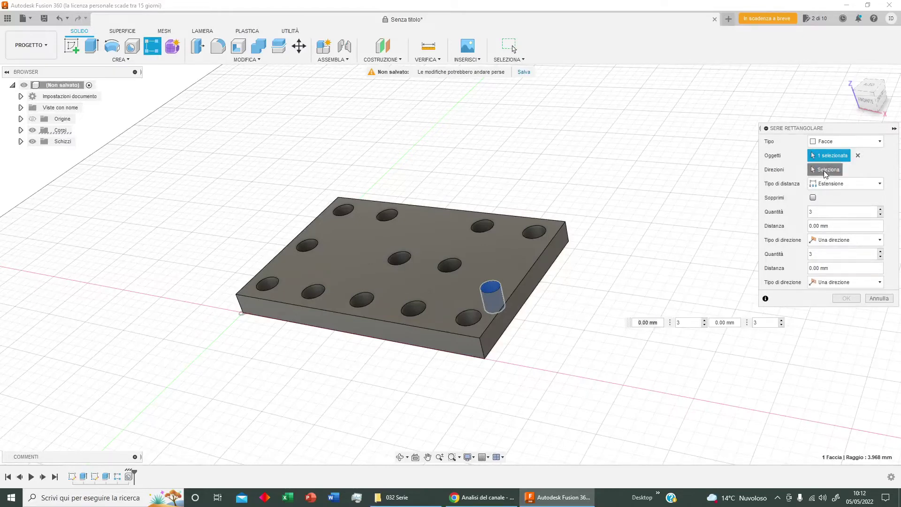
click(423, 326)
drag(486, 294, 320, 270)
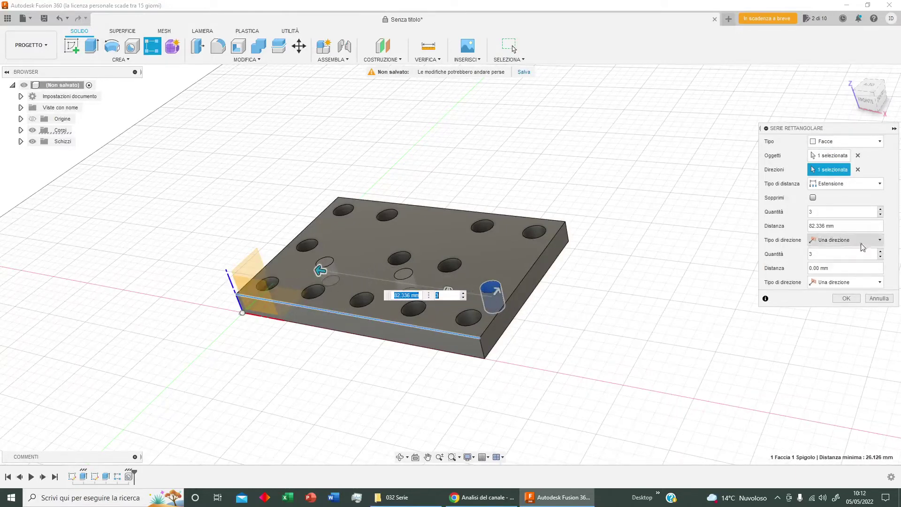
click(881, 210)
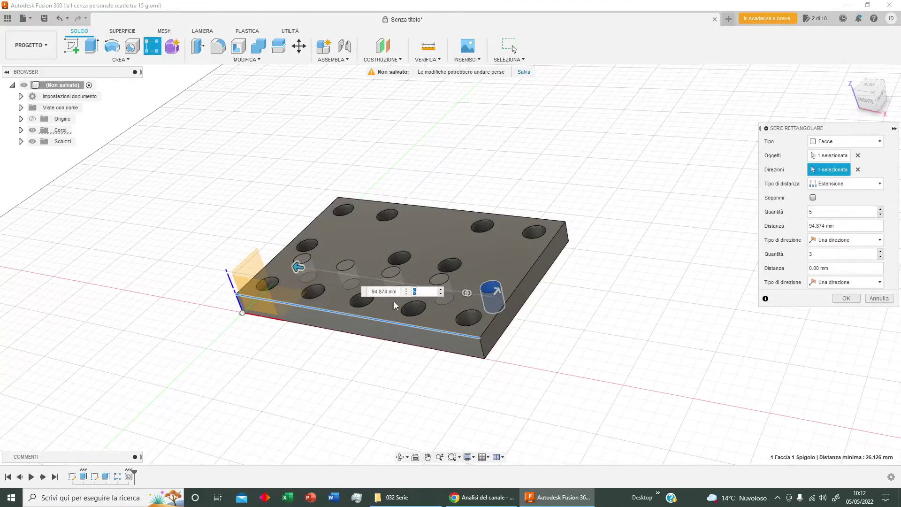
click(846, 298)
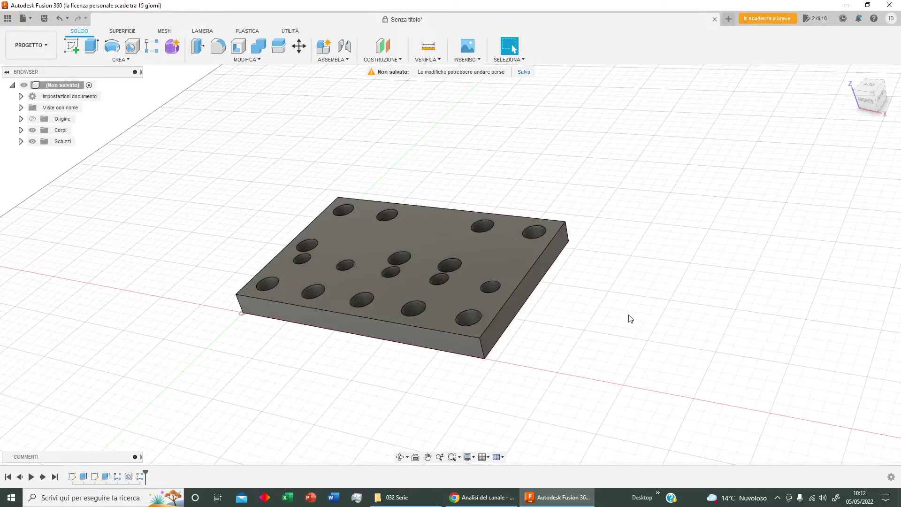
click(502, 244)
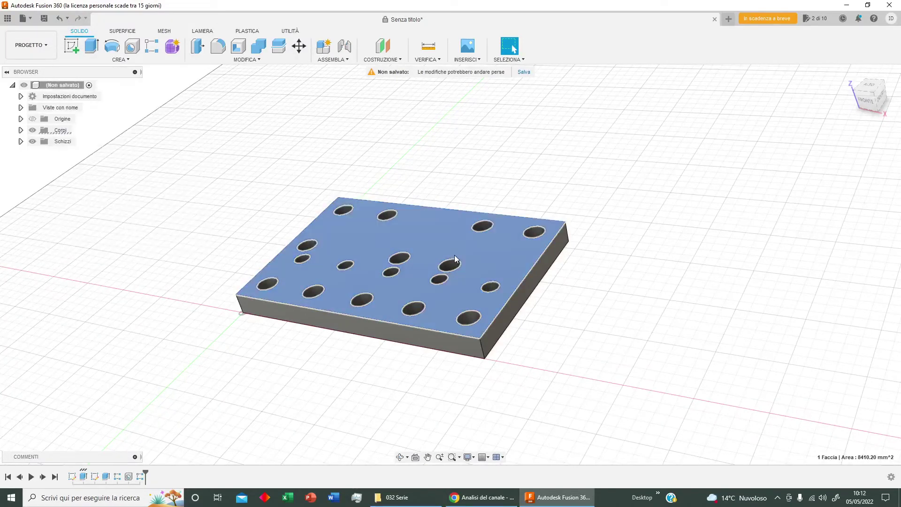
Place a 20 mm sphere on the top face near the right end, joined to the plate.
click(121, 59)
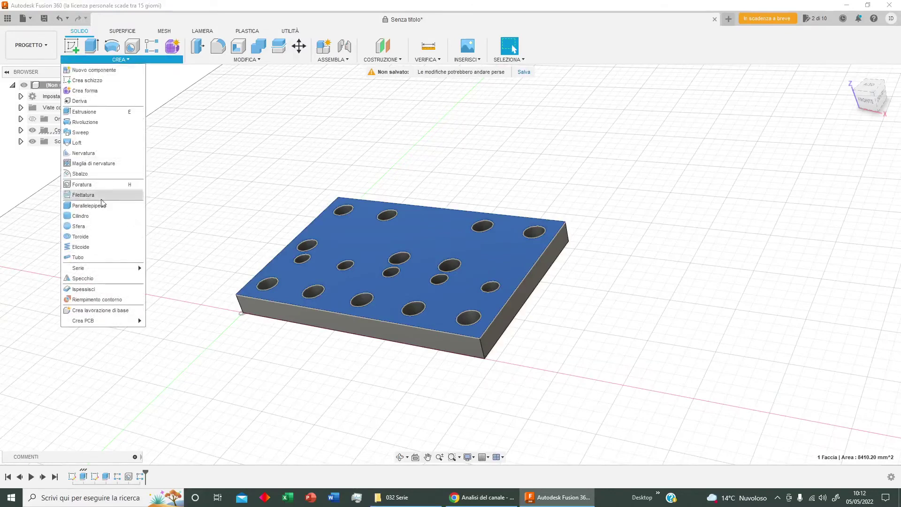
click(104, 228)
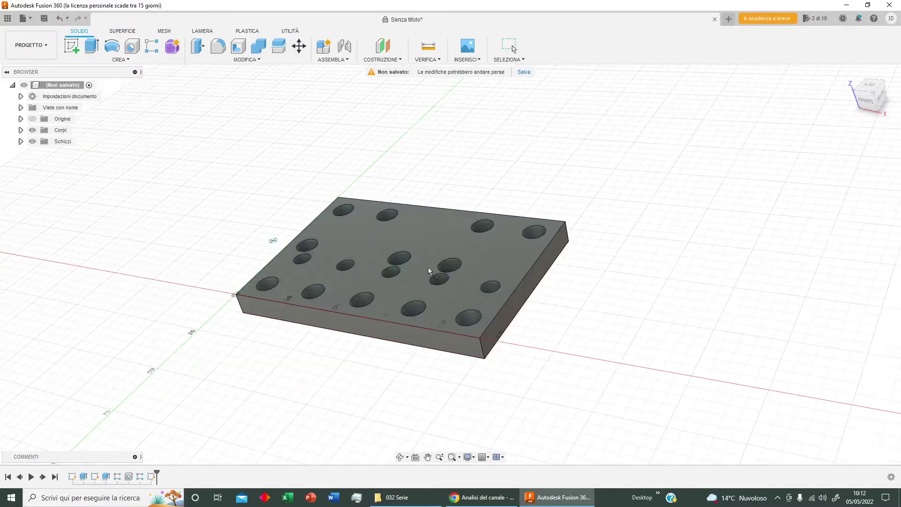
click(508, 265)
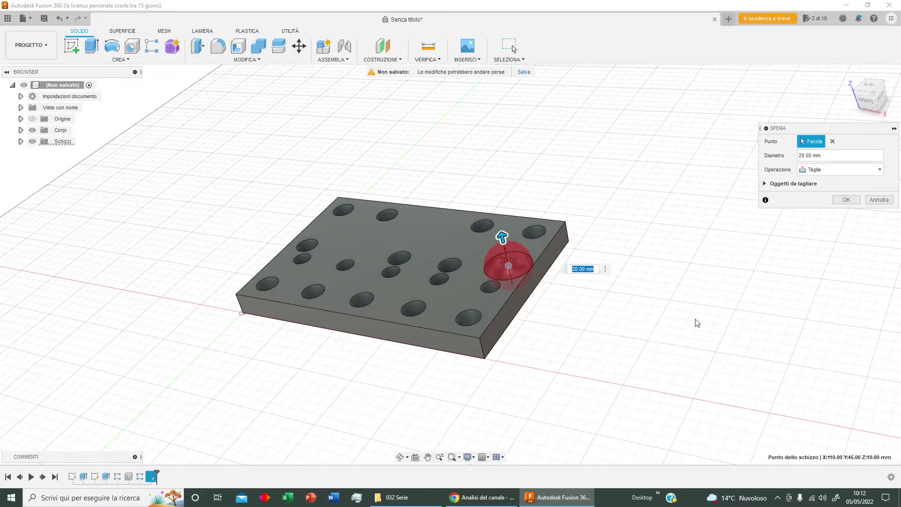
click(877, 172)
click(863, 179)
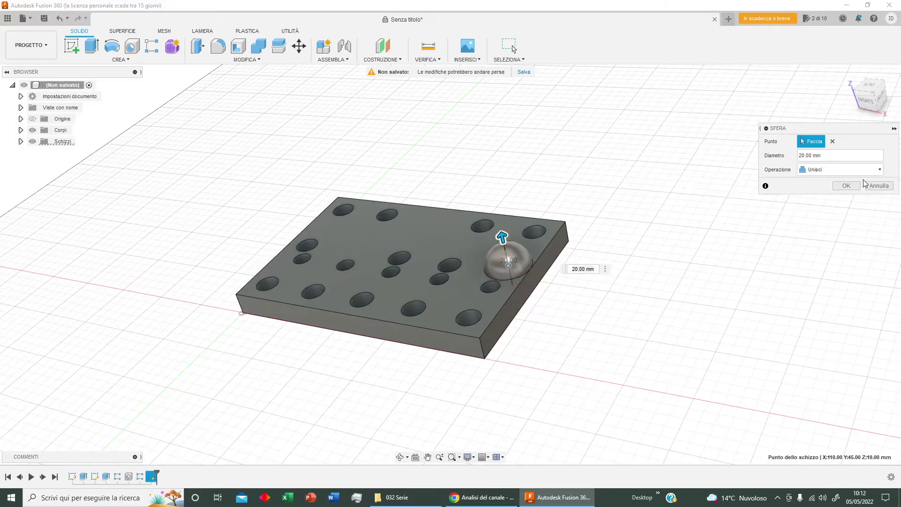
click(848, 187)
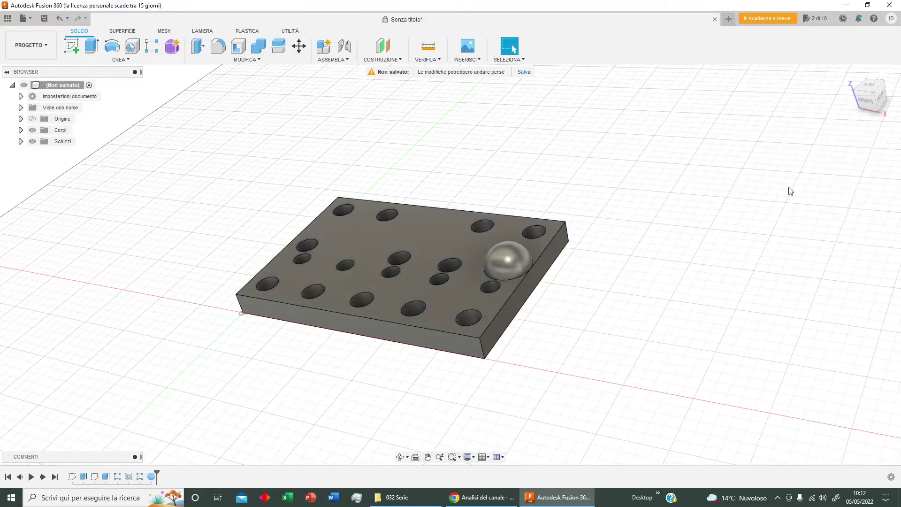
Rectangular-pattern the sphere into three copies along the front edge, about 83 mm apart.
click(89, 60)
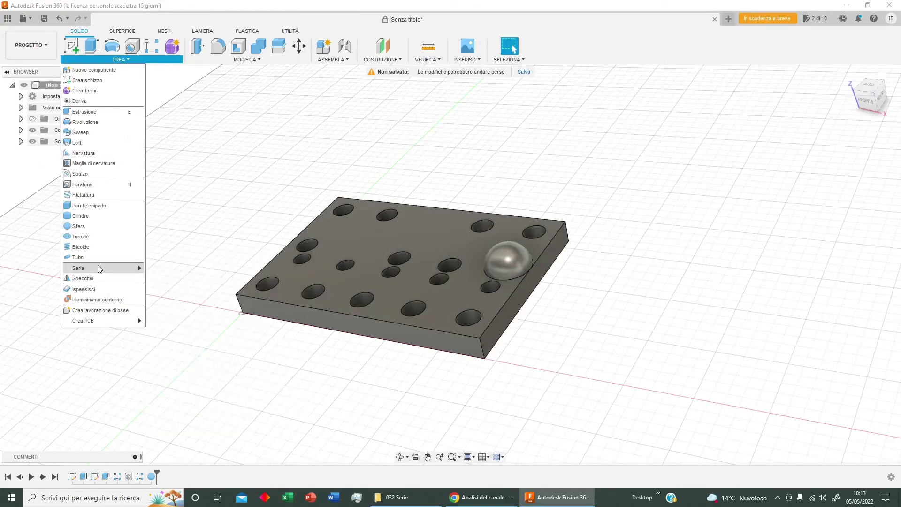
mouse_move(98, 267)
click(159, 267)
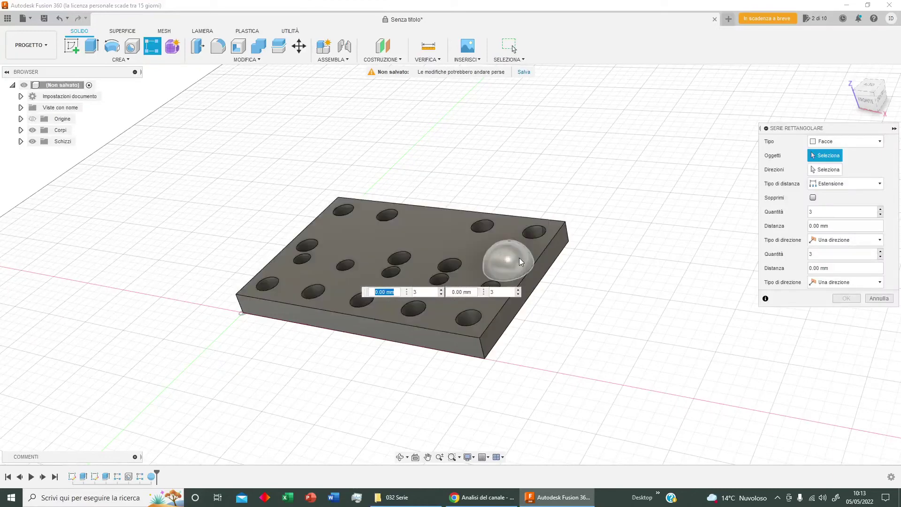
click(506, 267)
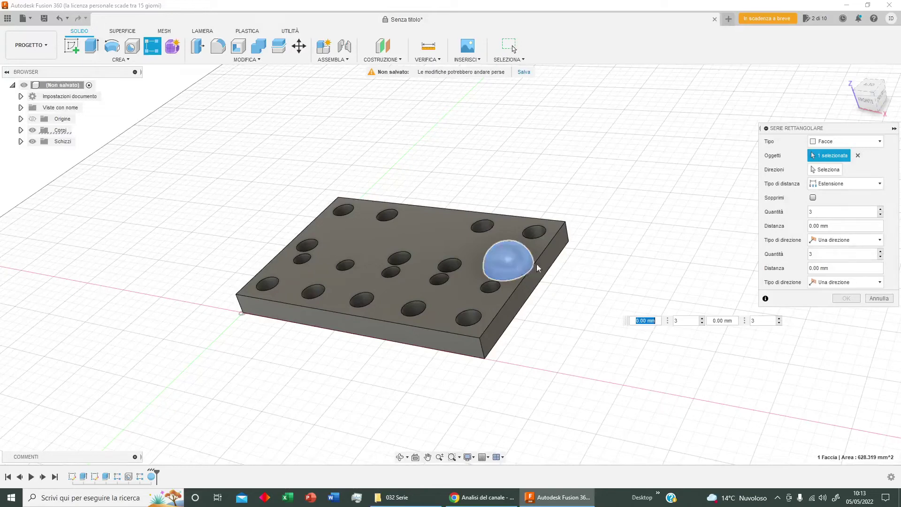
click(825, 170)
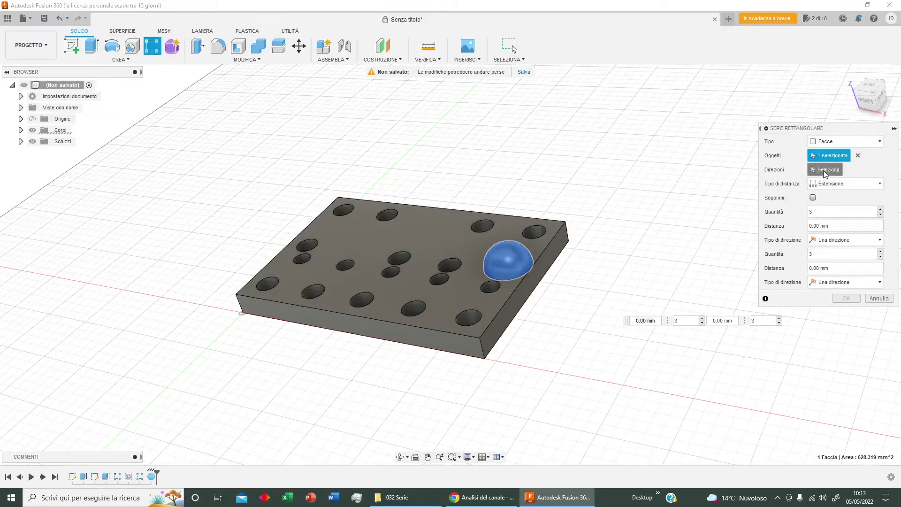
click(434, 328)
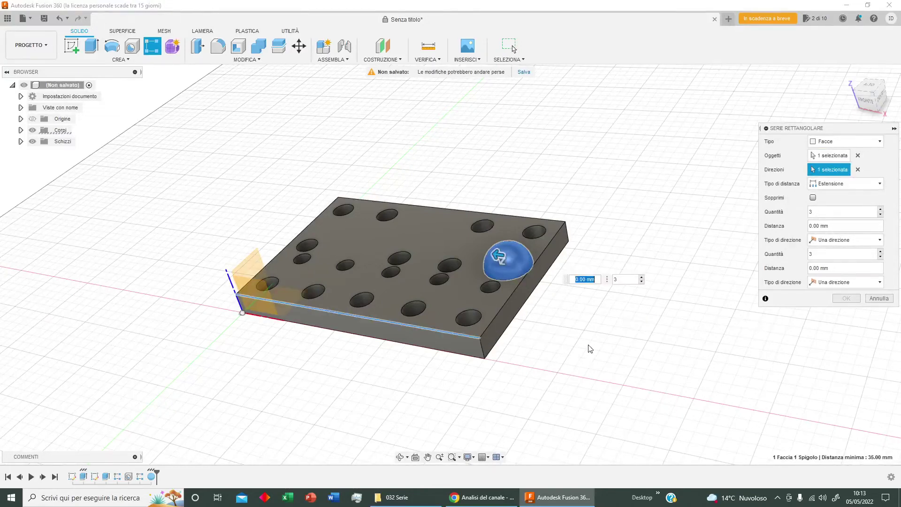
drag(498, 256, 333, 236)
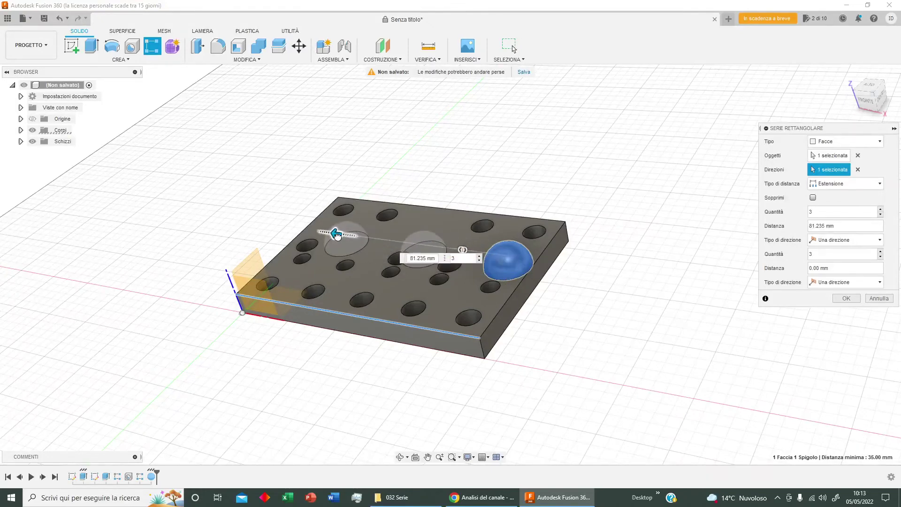
click(837, 299)
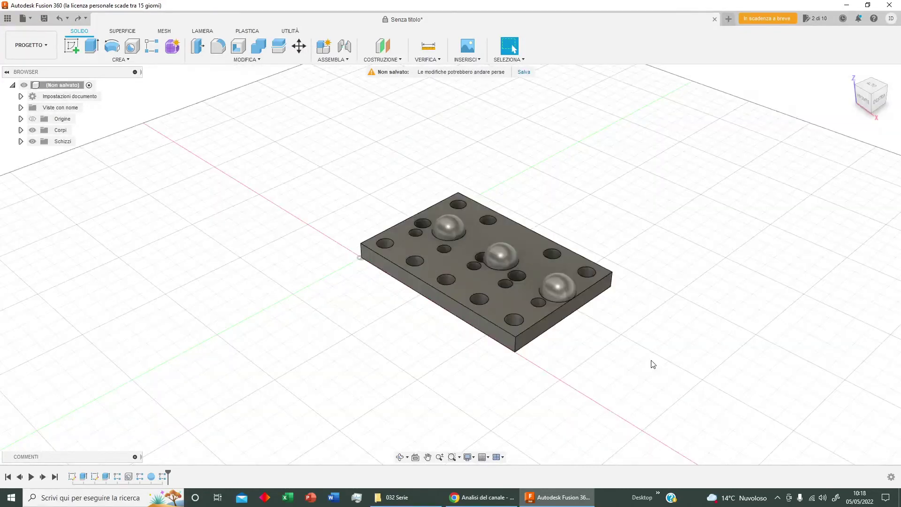
Create a torus 68.862 mm across on the plate's top face as a new body.
click(119, 62)
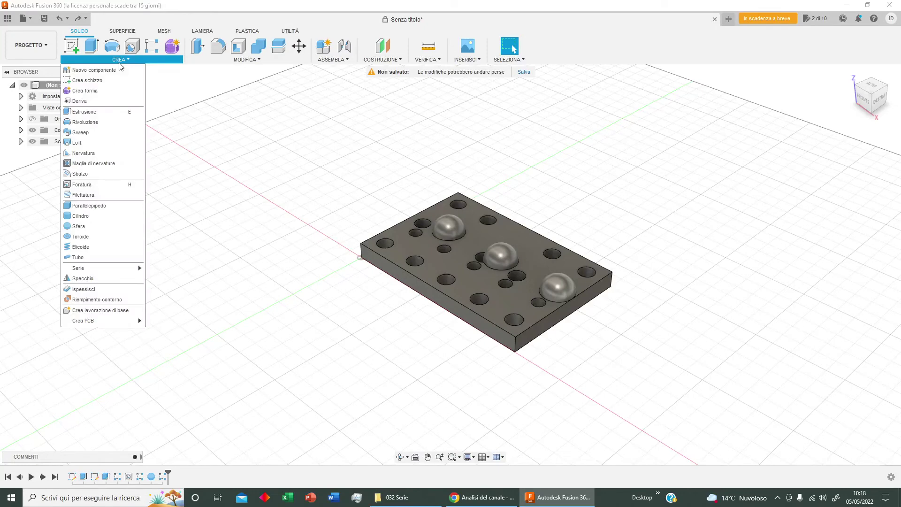
click(104, 228)
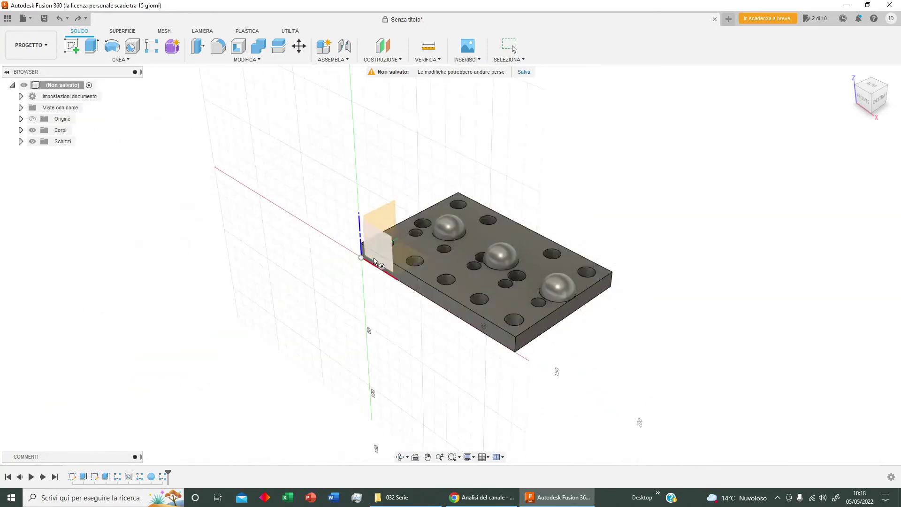
click(421, 255)
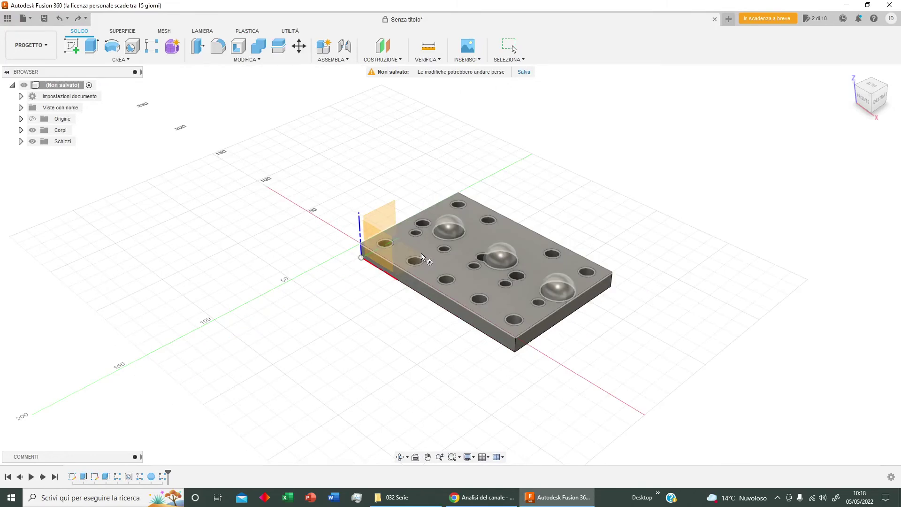
click(447, 261)
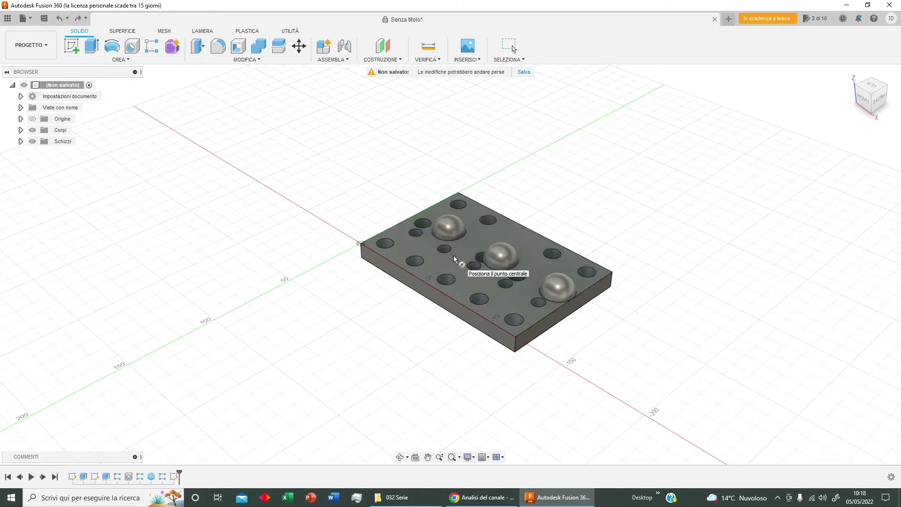
click(453, 257)
click(483, 284)
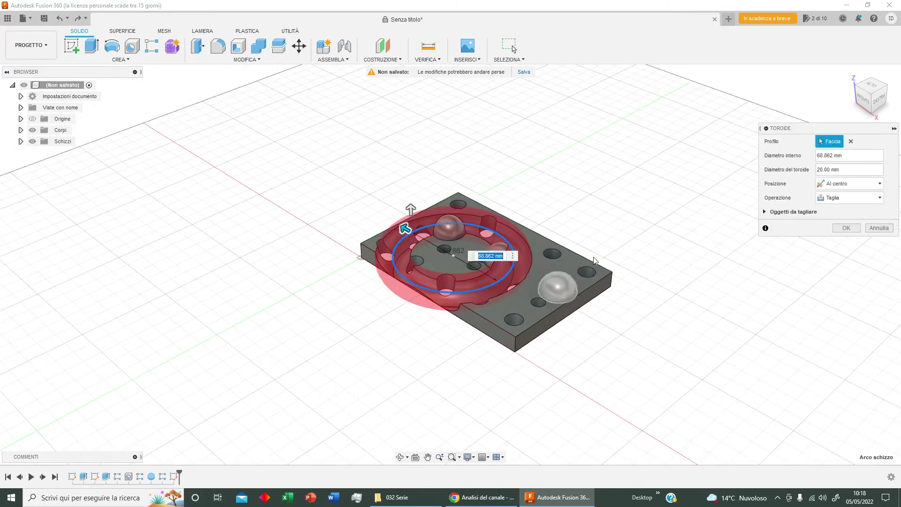
click(849, 201)
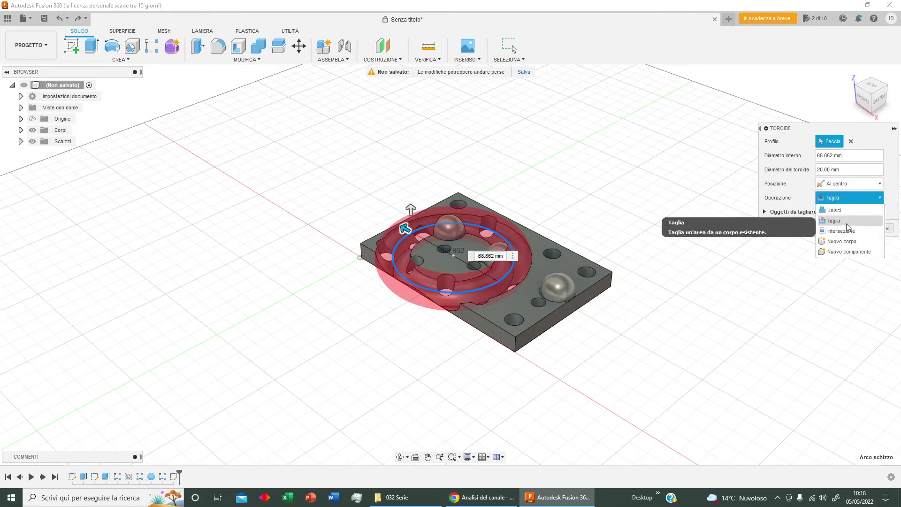
click(845, 241)
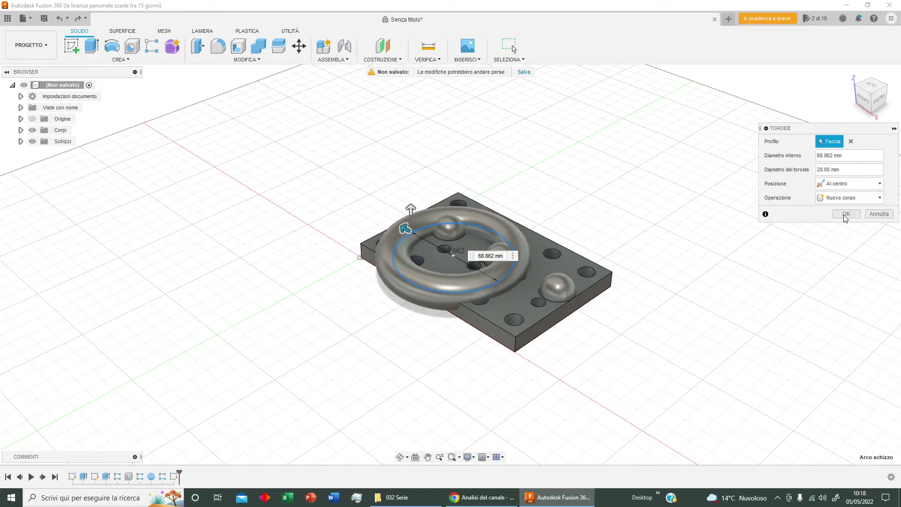
click(844, 216)
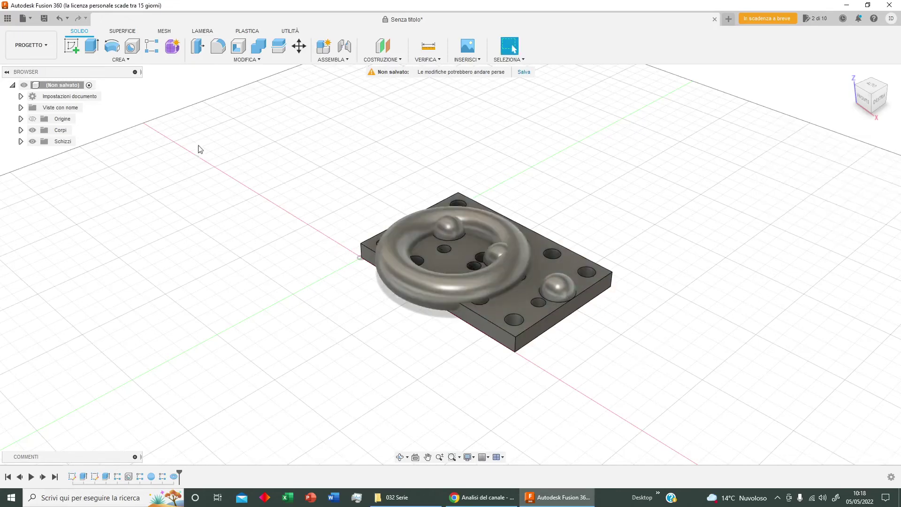
click(120, 60)
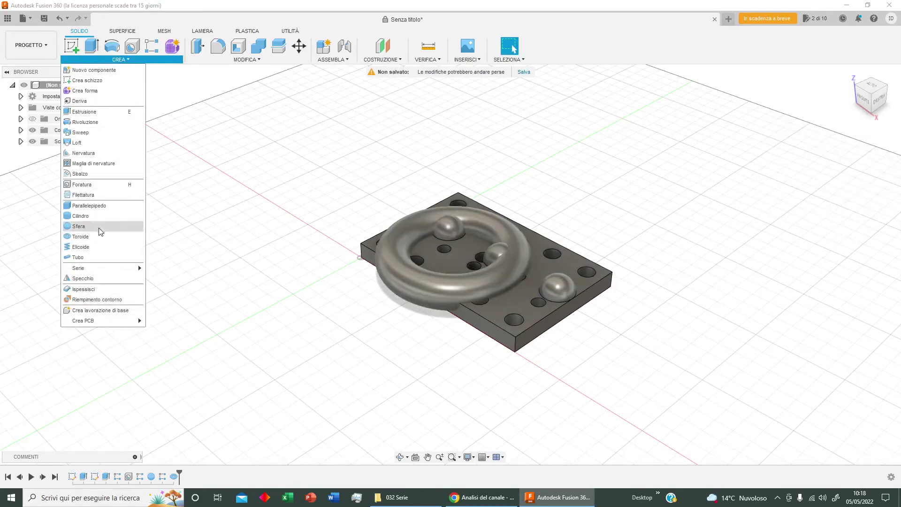
mouse_move(102, 268)
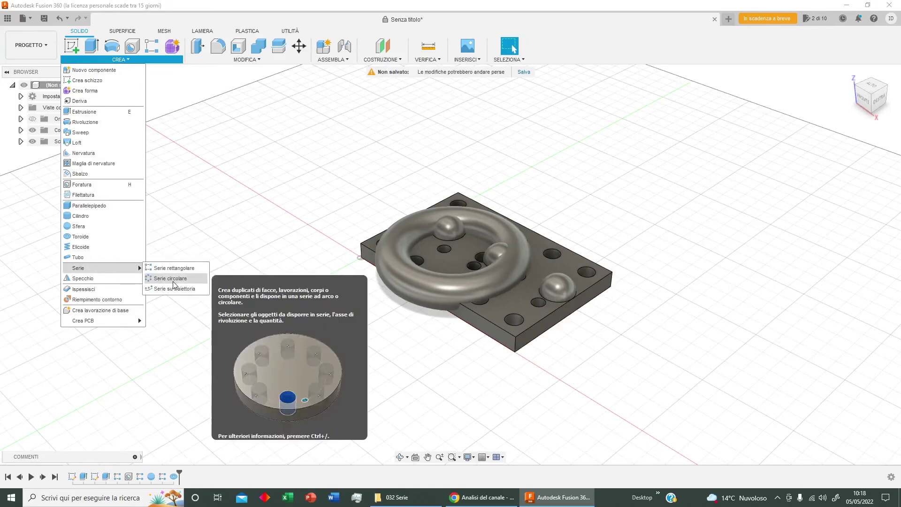
Pattern the torus body three times up the Z axis, spaced 88.106 mm apart.
click(174, 268)
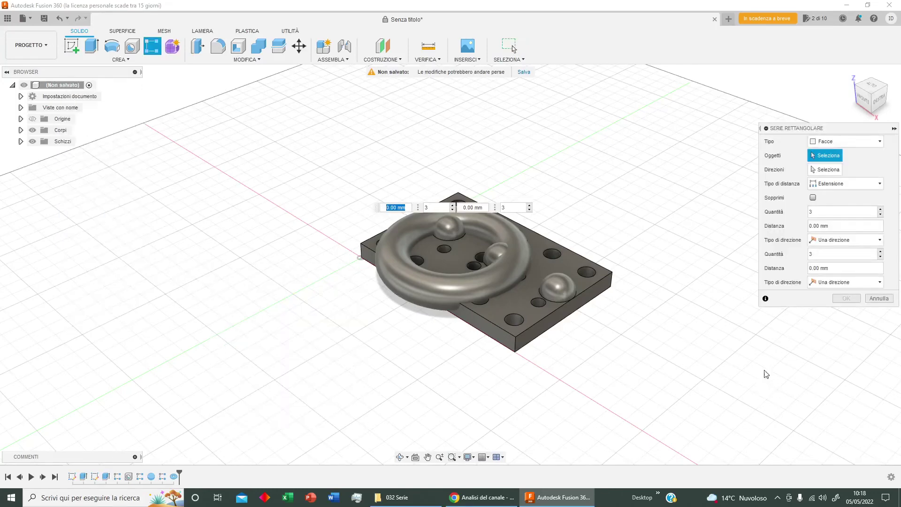
click(863, 141)
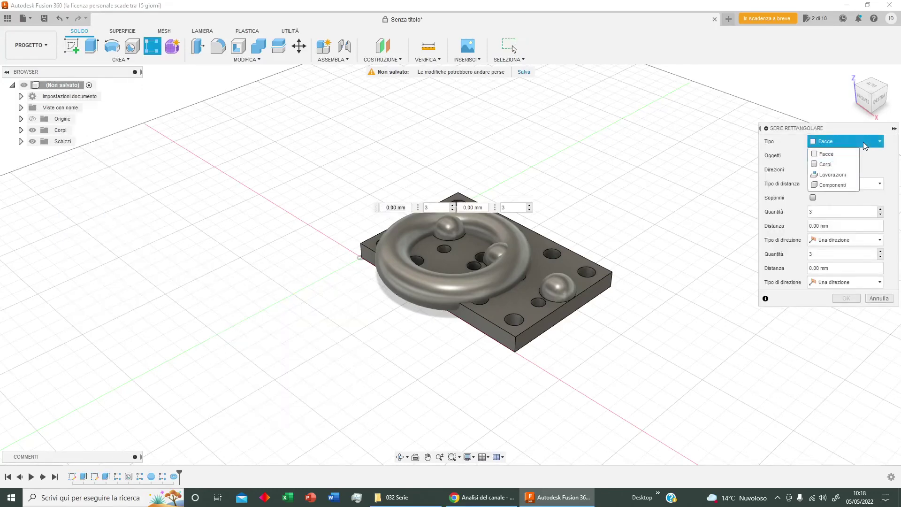
click(844, 165)
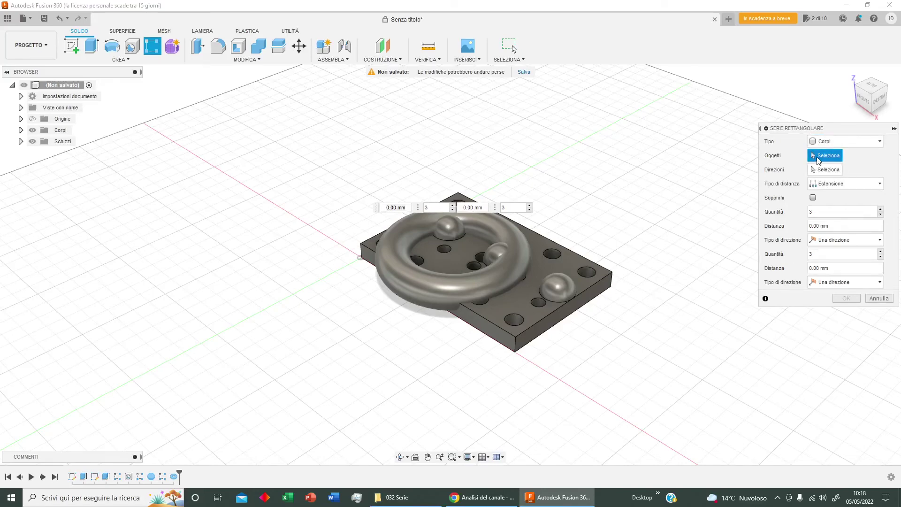
click(429, 294)
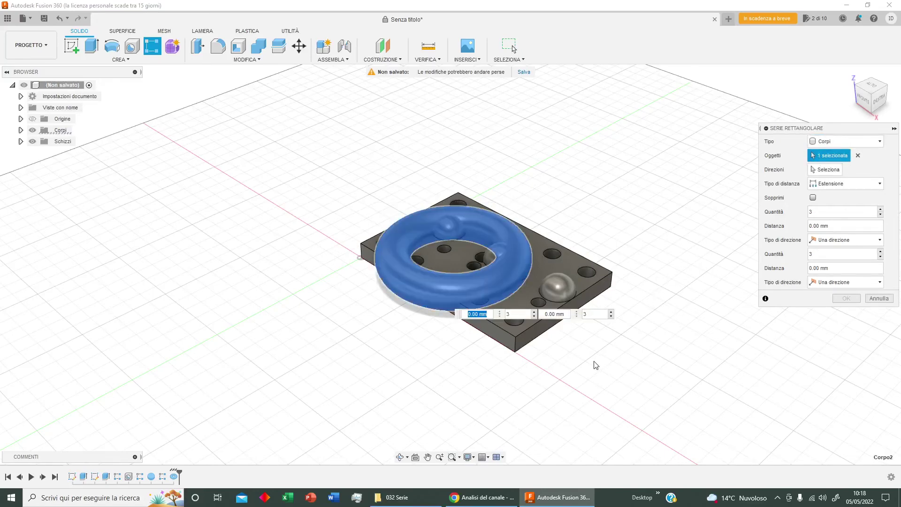
click(827, 173)
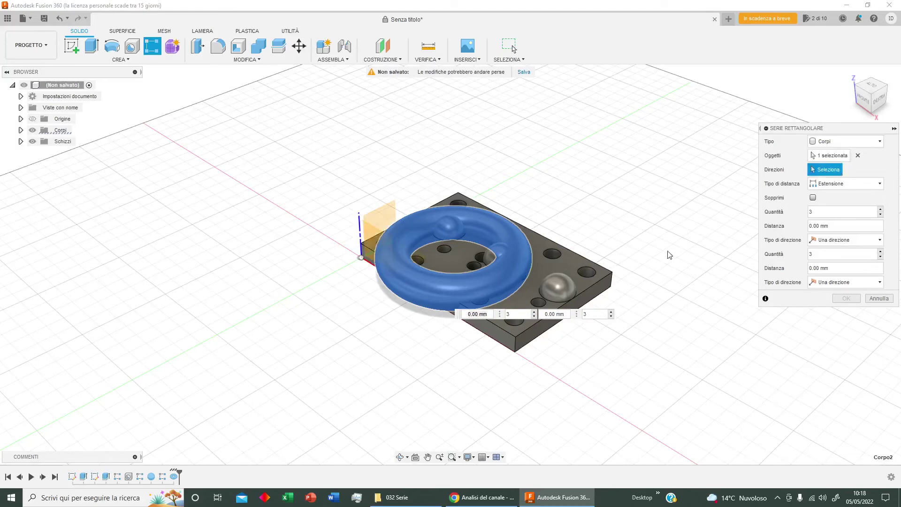
click(359, 240)
drag(452, 248, 453, 107)
key(Tab)
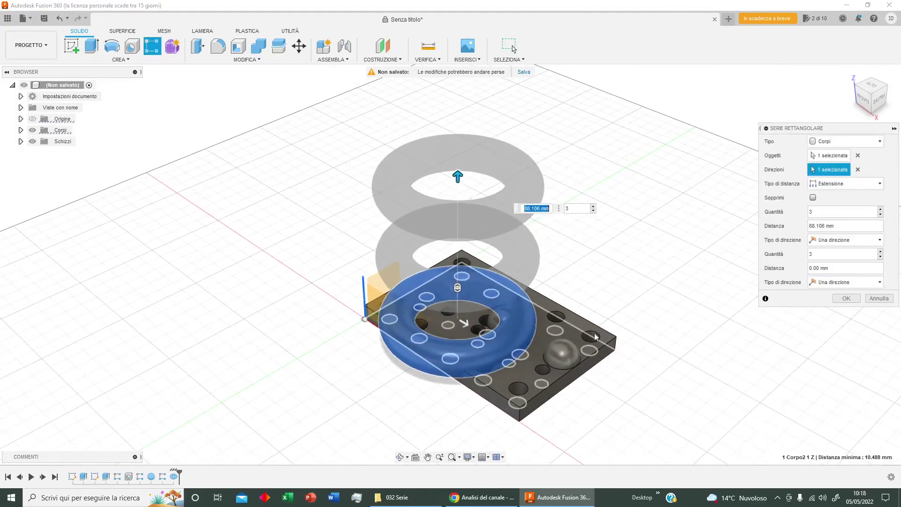
click(836, 142)
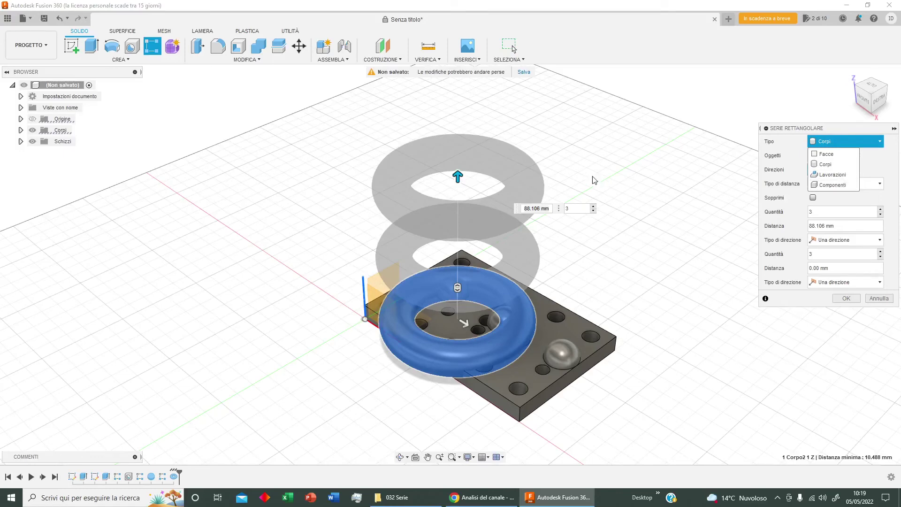
click(850, 299)
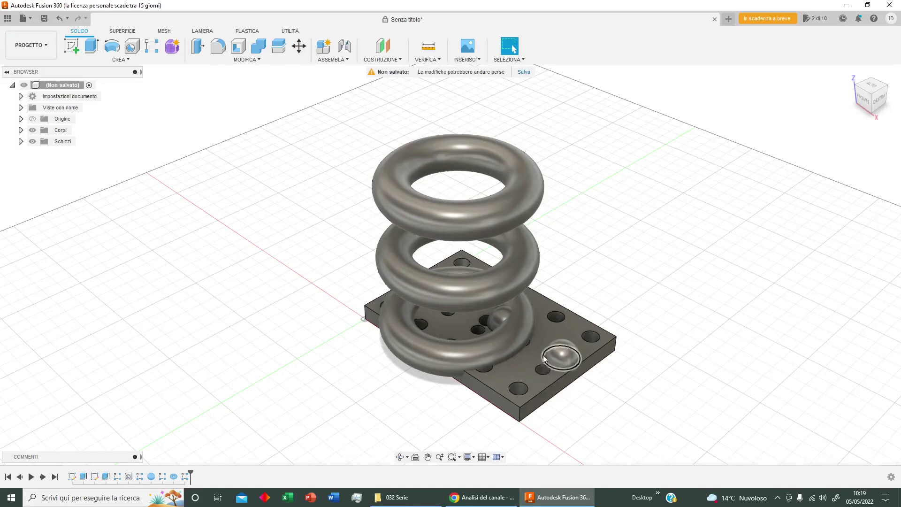
mouse_move(563, 357)
shift+middle_down()
mouse_move(523, 314)
mouse_move(736, 314)
shift+middle_up()
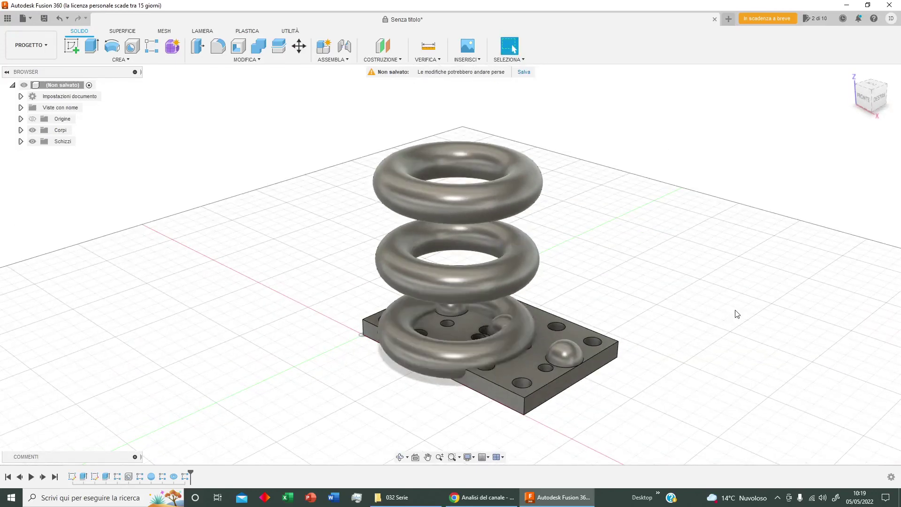